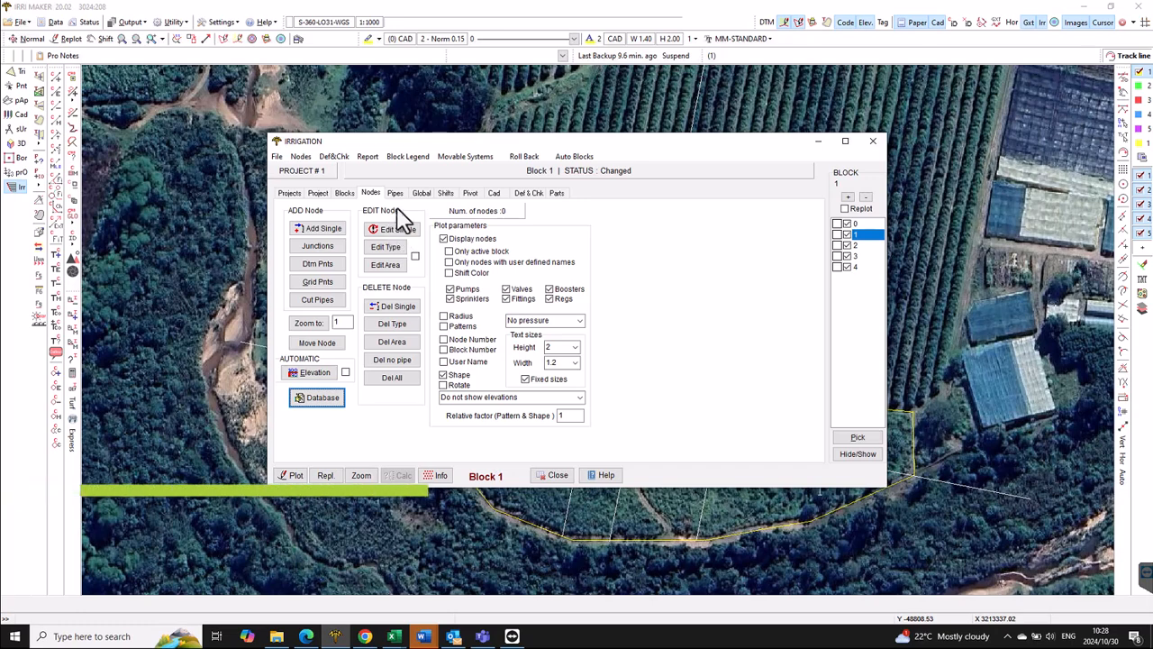
# - Show block 1's layout settings and check the 3.00 emitter and 6.00 lateral spacing values
pyautogui.click(346, 193)
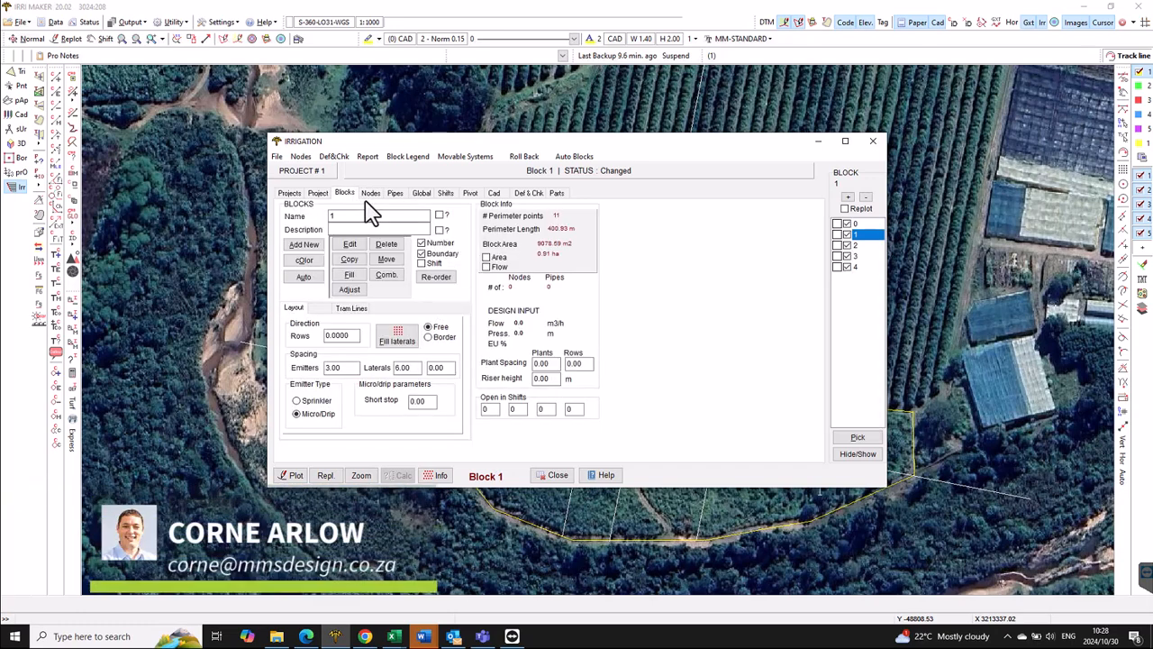
pyautogui.doubleClick(348, 367)
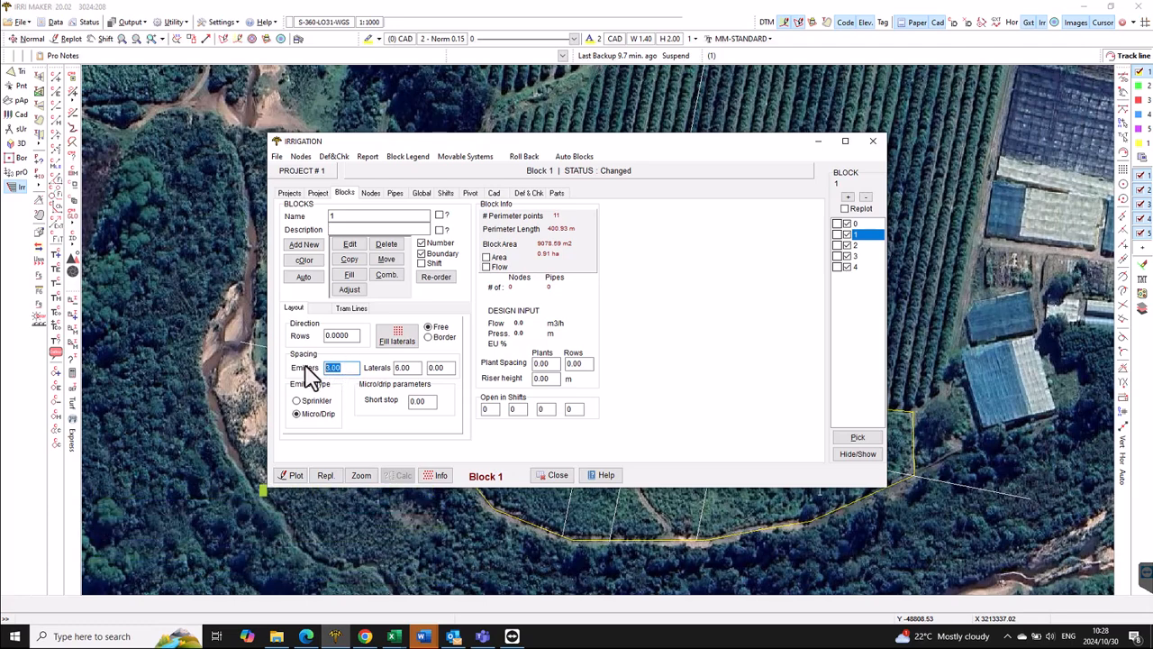
pyautogui.doubleClick(404, 368)
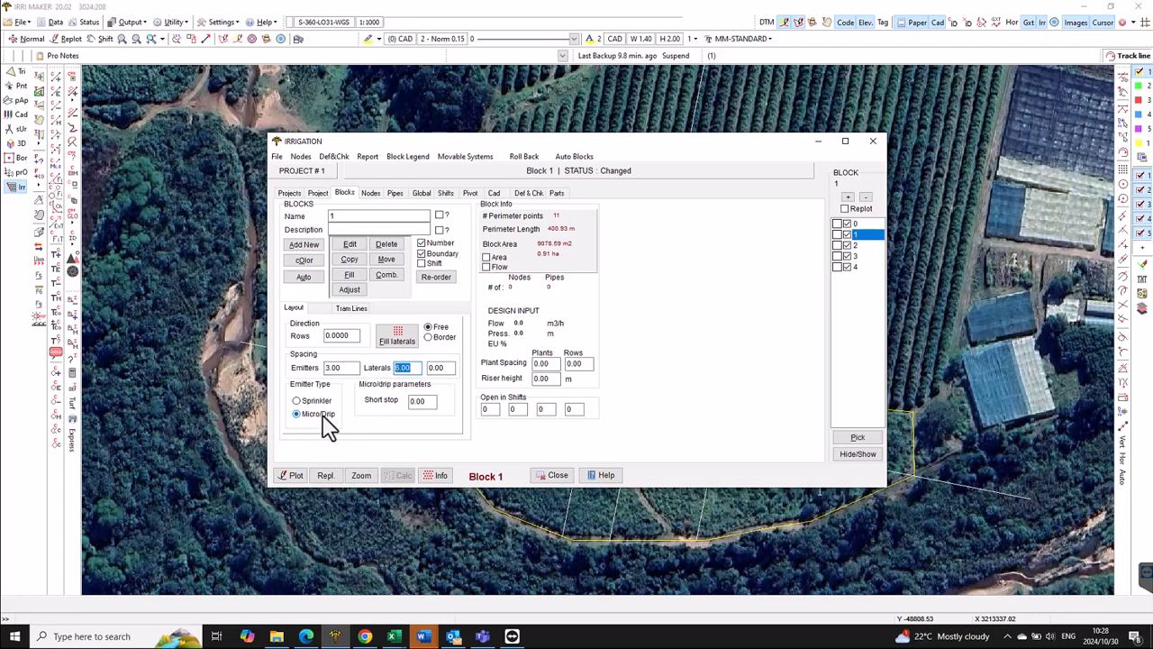
# - Fill block 1 with Gulf 50l/h x 3m dripper laterals at 15 m pressure, each ending in a FITTING
pyautogui.click(400, 332)
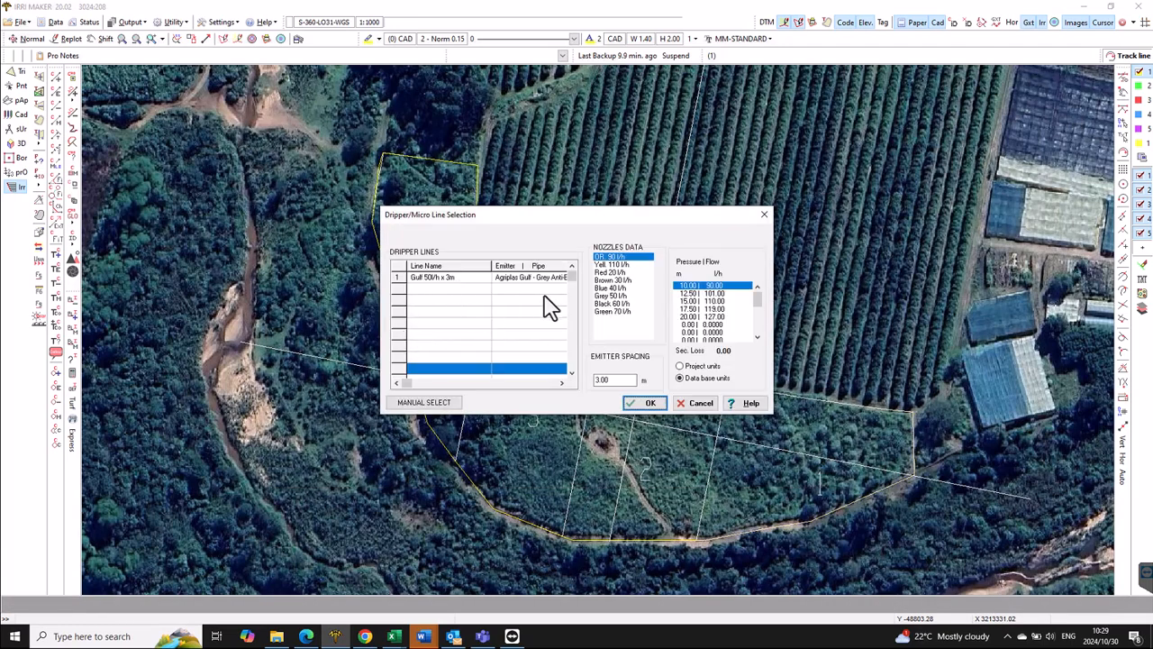
pyautogui.click(475, 279)
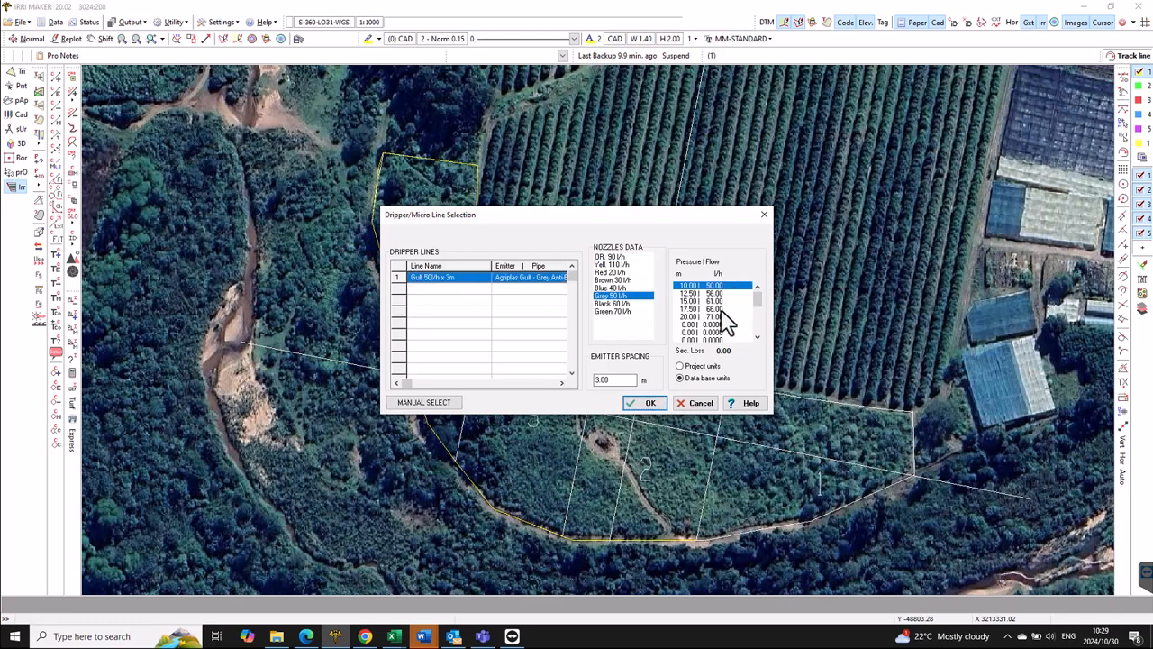
pyautogui.click(700, 301)
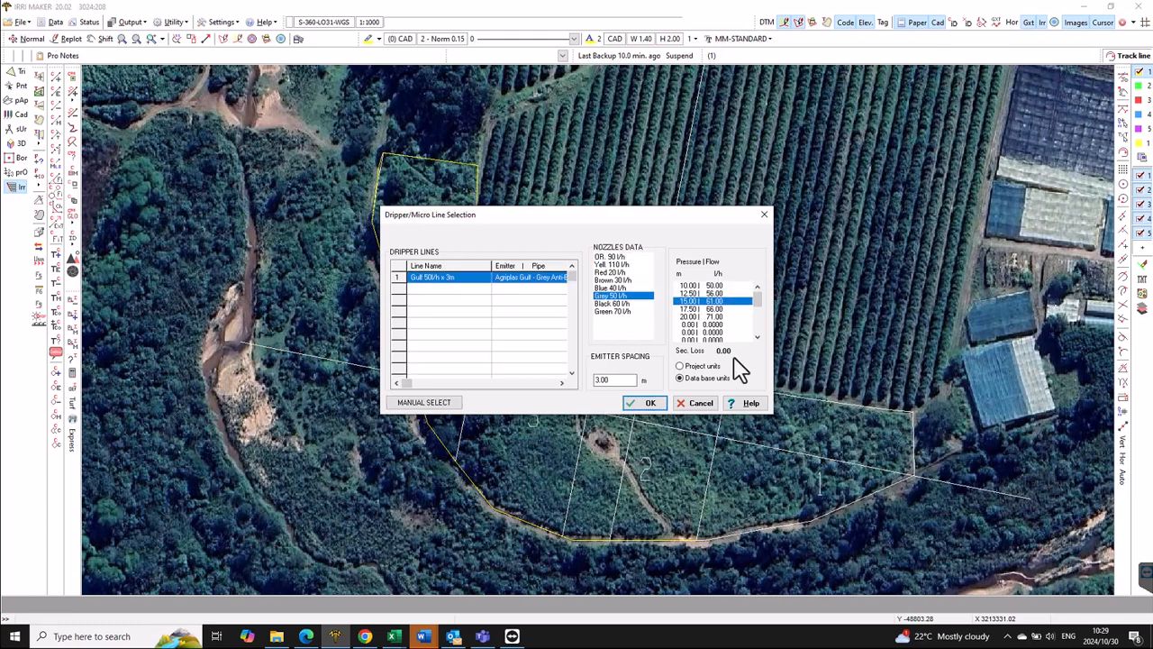
pyautogui.doubleClick(620, 380)
pyautogui.click(655, 403)
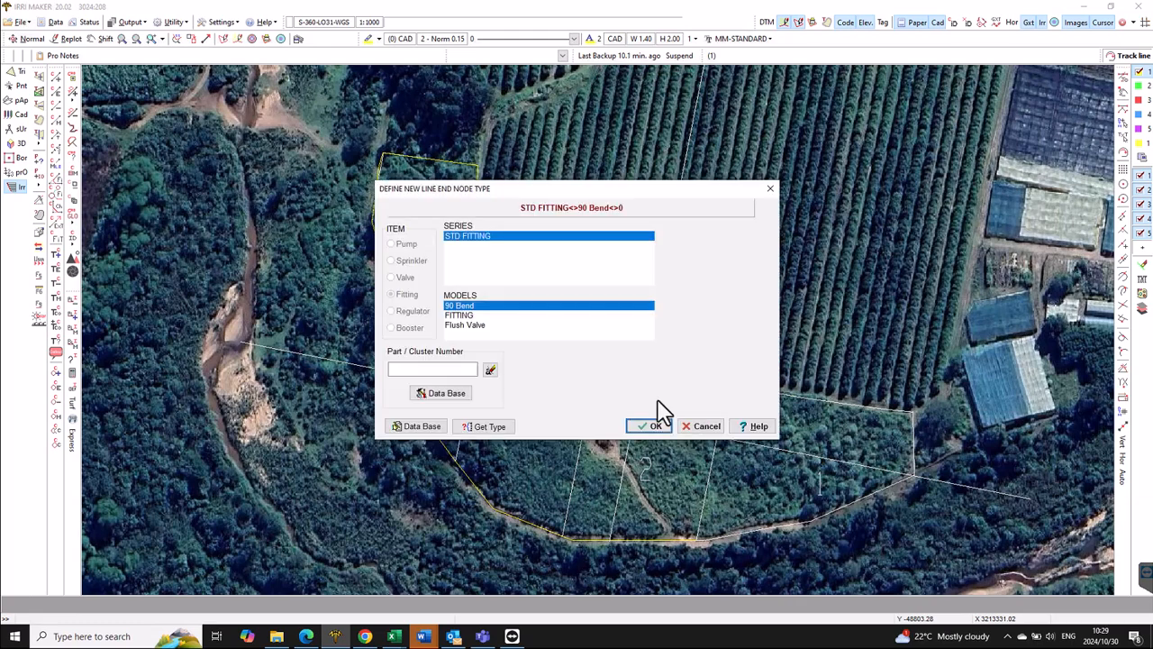
pyautogui.click(466, 316)
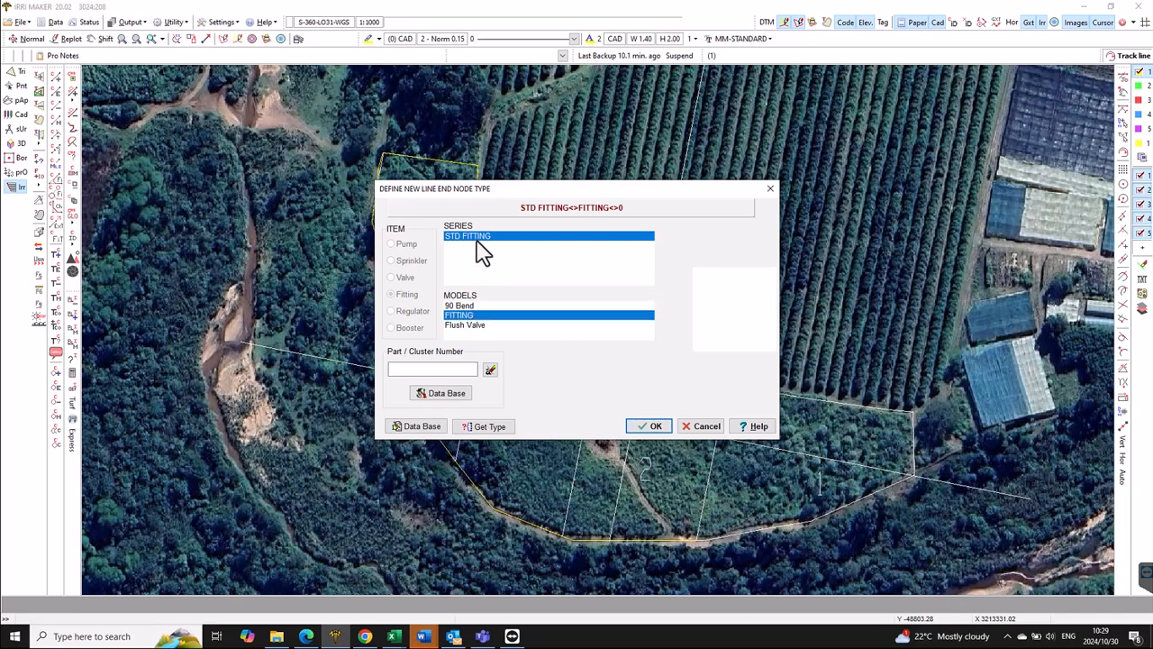
pyautogui.click(651, 426)
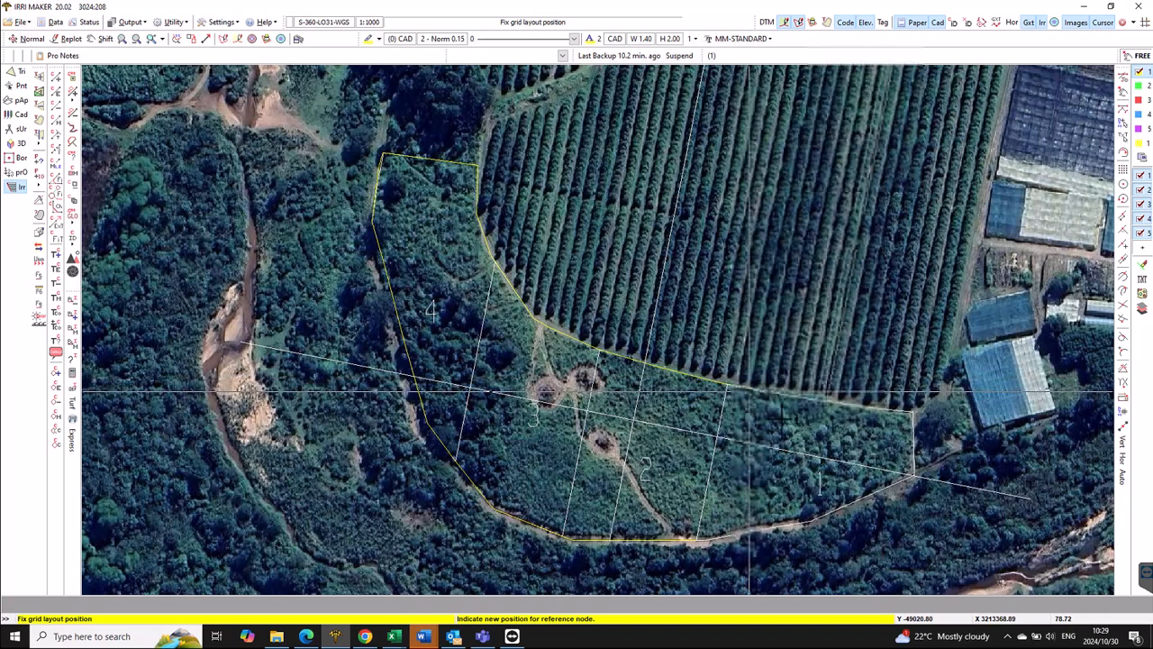
# - Place the trial drip lateral grid at block 1's corner
pyautogui.click(912, 475)
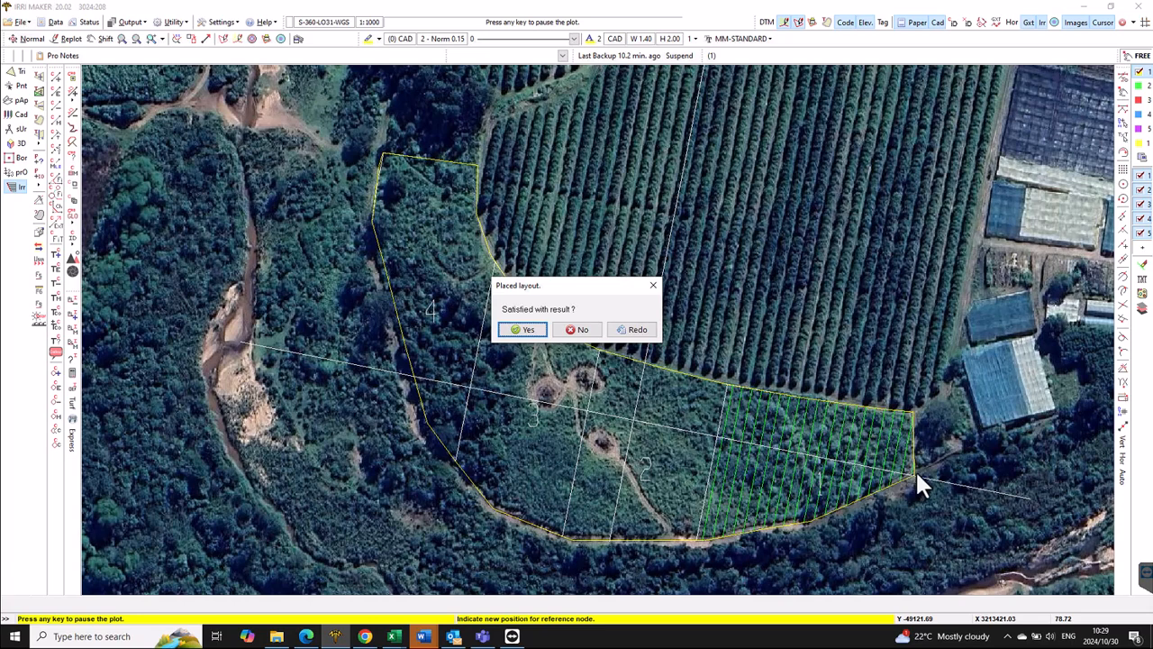
# - Reject the trial grid, re-place block 1's laterals from its corner with the same settings, and accept them
pyautogui.click(581, 330)
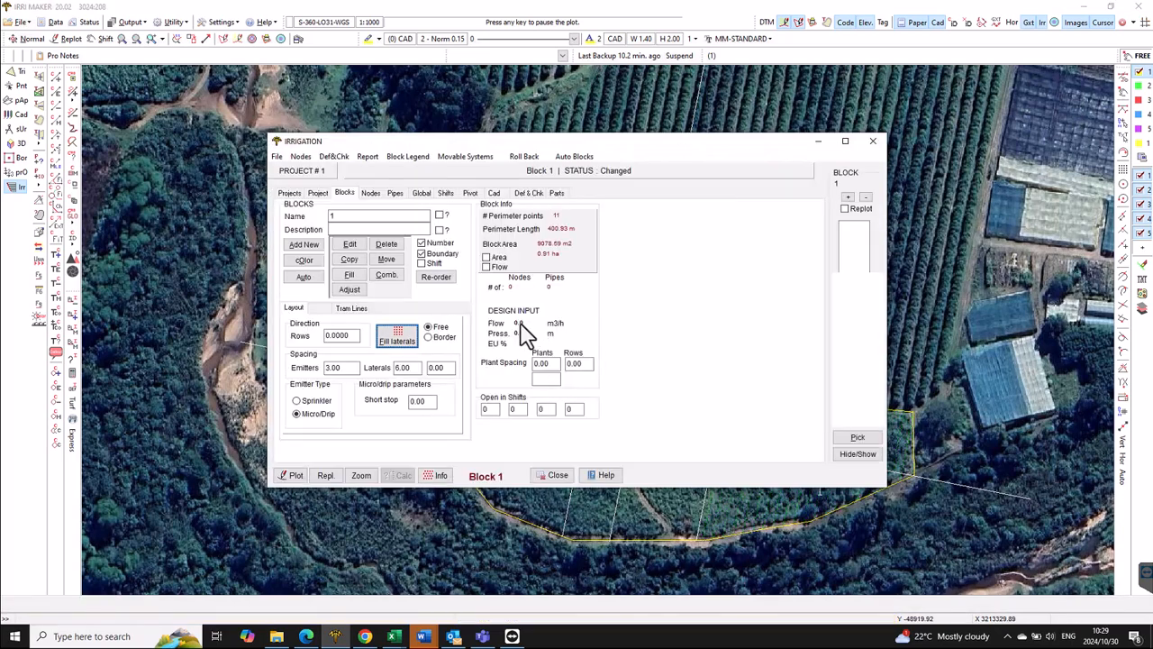
pyautogui.click(404, 339)
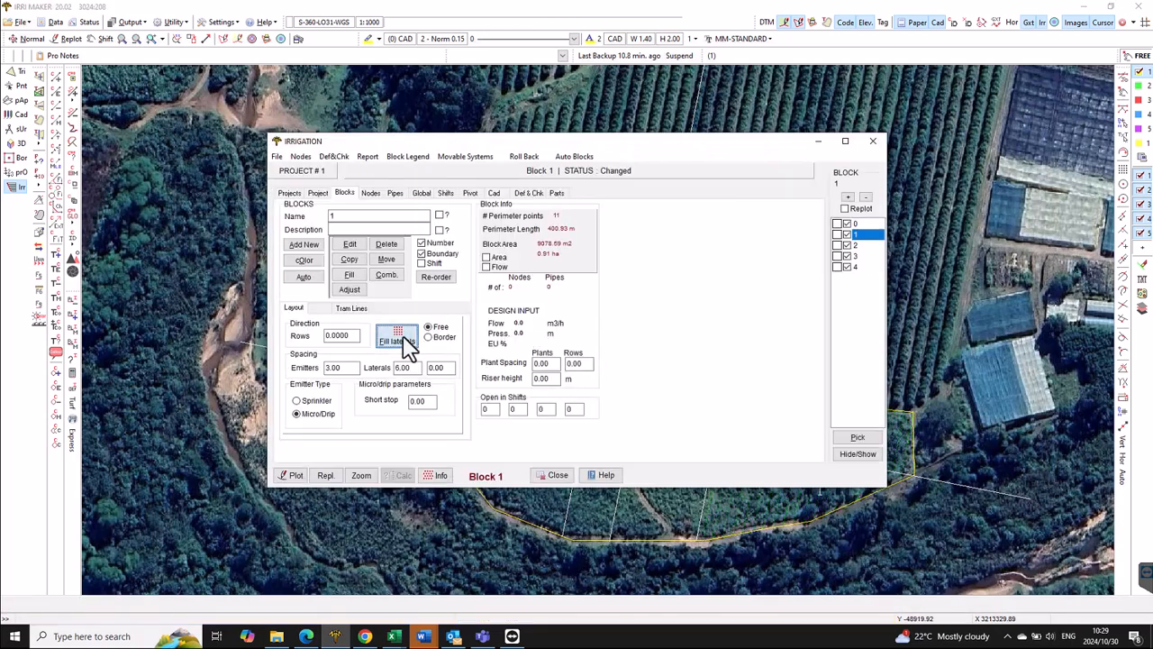
pyautogui.click(645, 404)
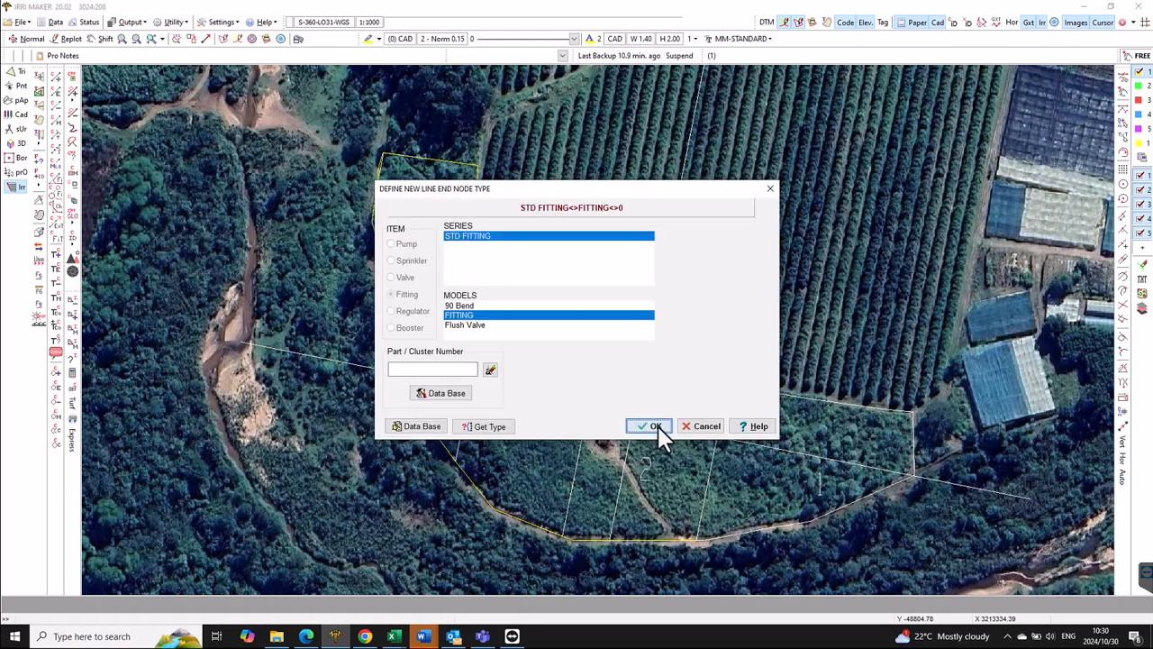
pyautogui.click(657, 426)
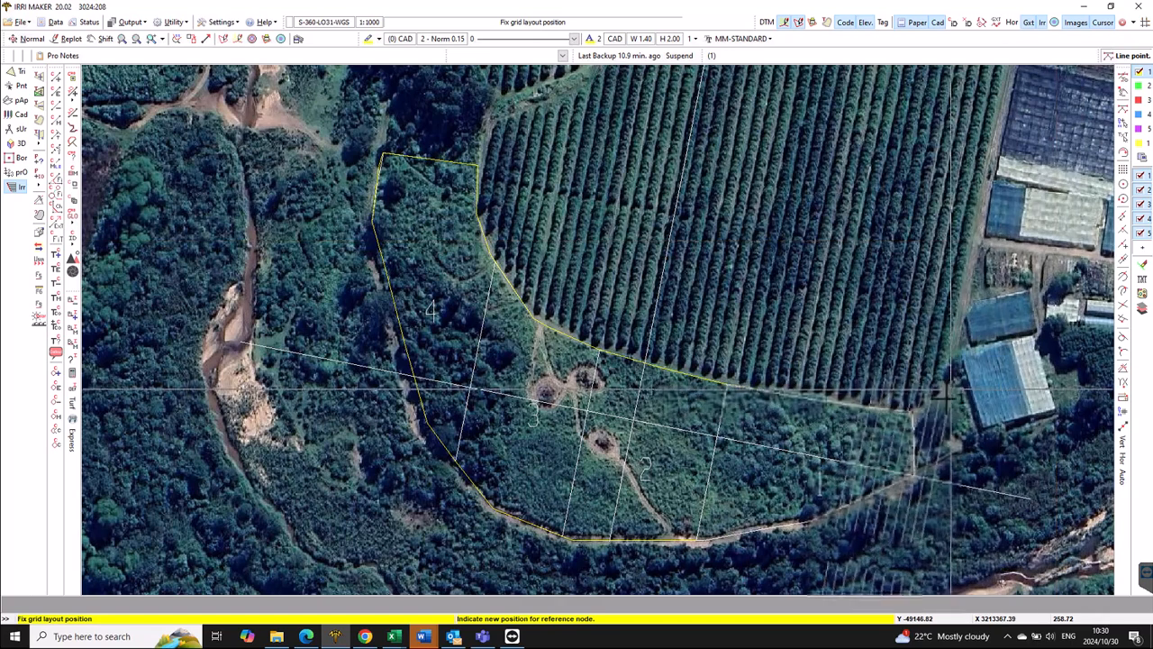
pyautogui.click(908, 414)
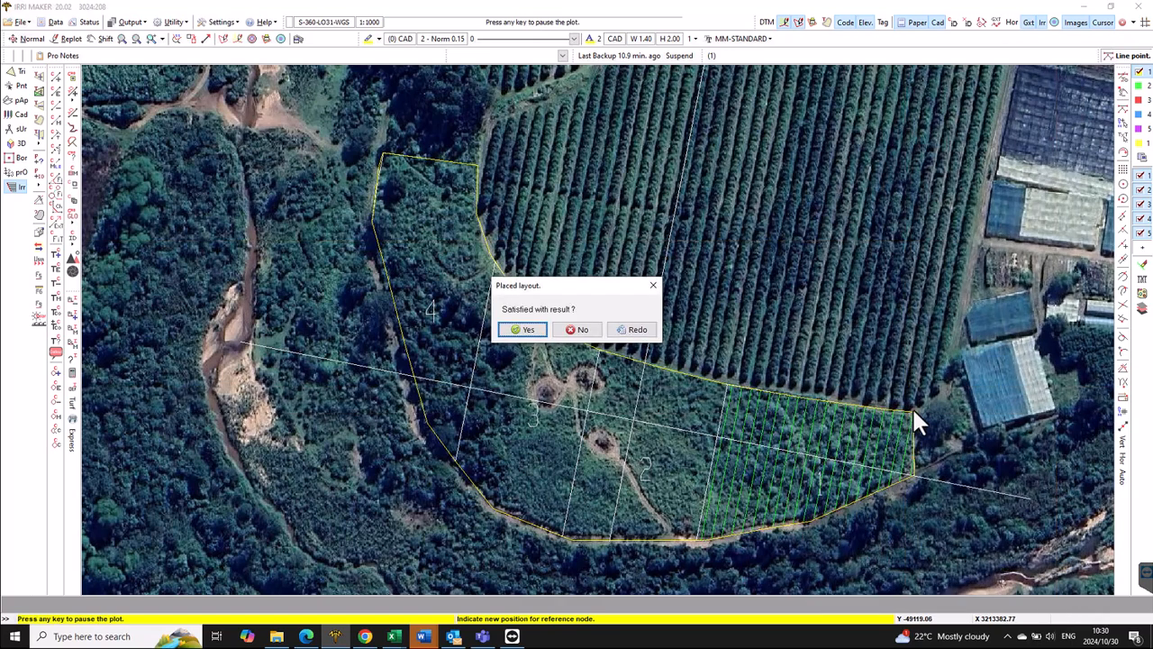
pyautogui.click(529, 329)
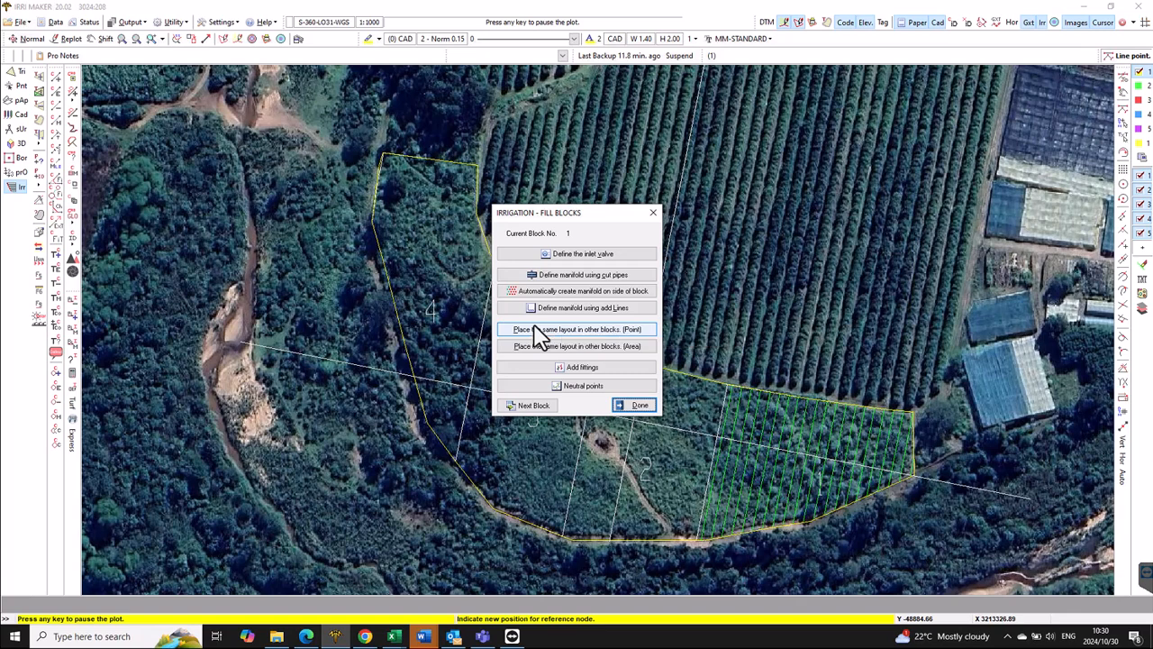
# - Place a STD VALVE inlet valve on block 1's bottom boundary edge
pyautogui.click(584, 253)
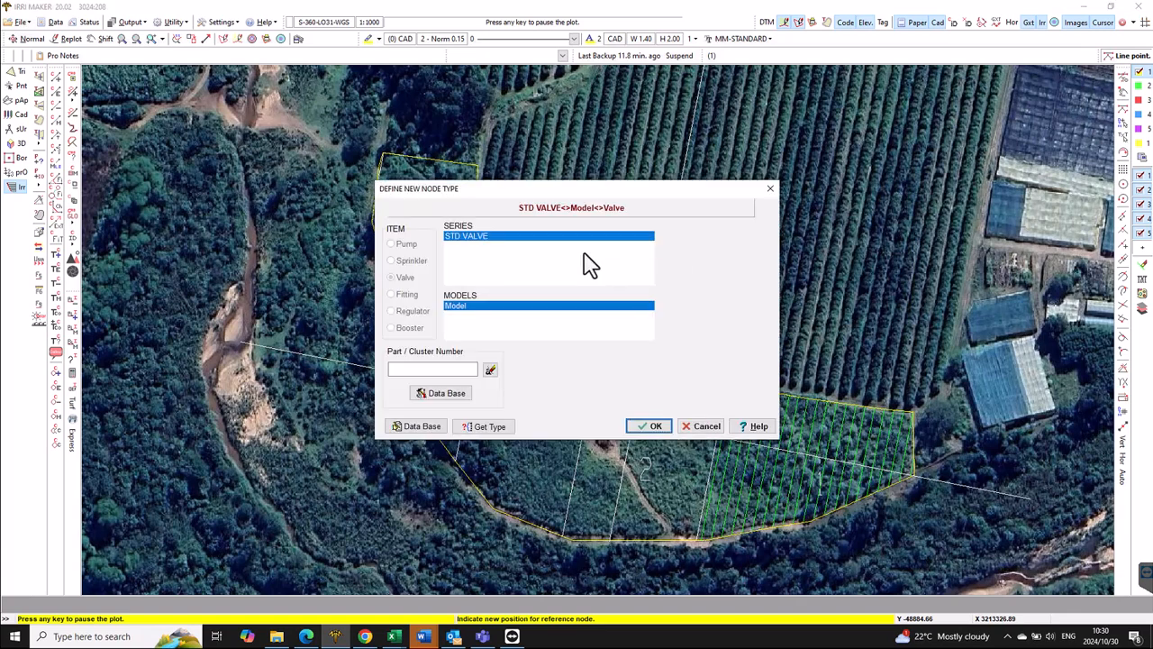
pyautogui.click(656, 427)
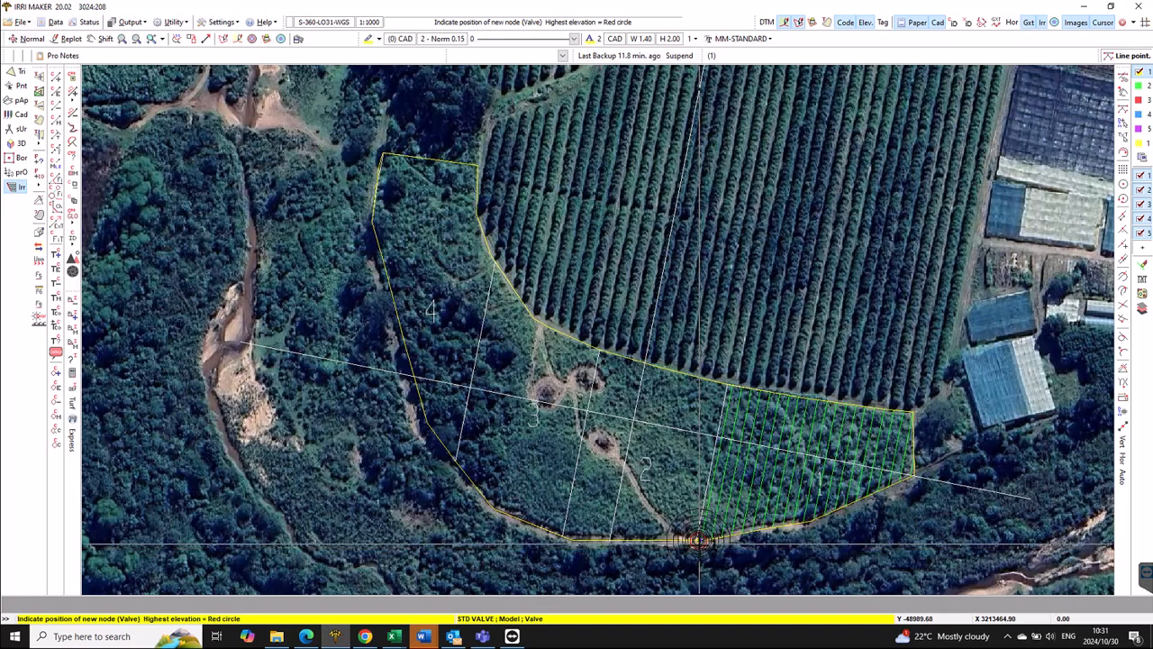
pyautogui.click(699, 542)
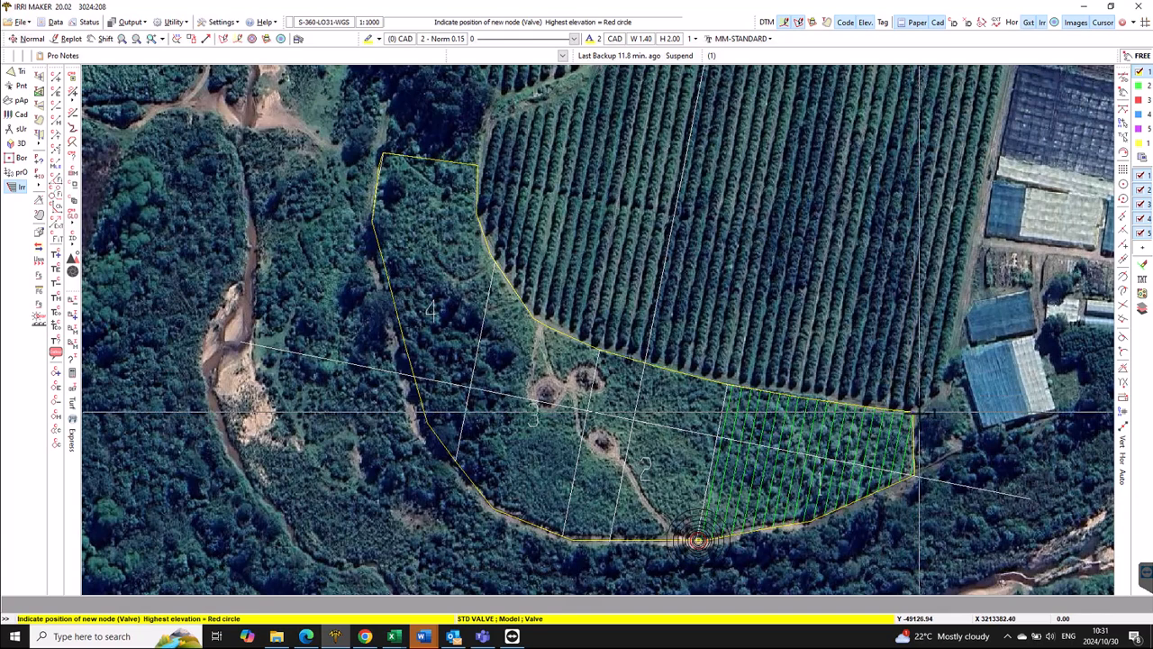
pyautogui.rightClick(908, 414)
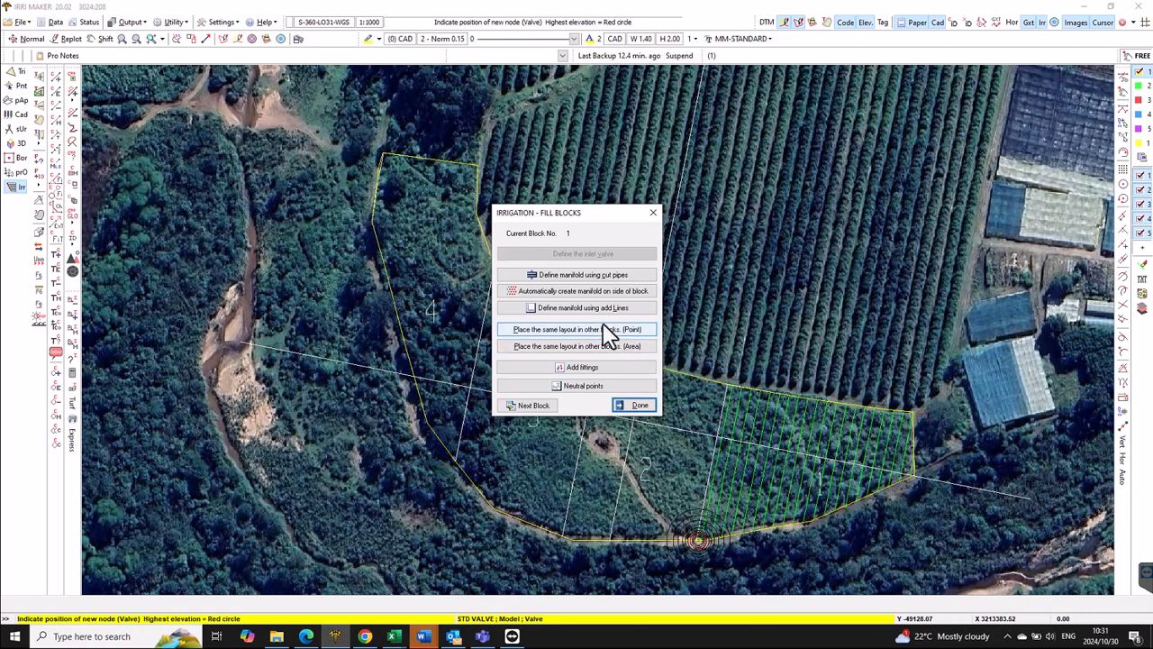
# - Auto-create block 1's side manifold in HDPE PE100 pipe, producing 21 pipes
pyautogui.click(584, 291)
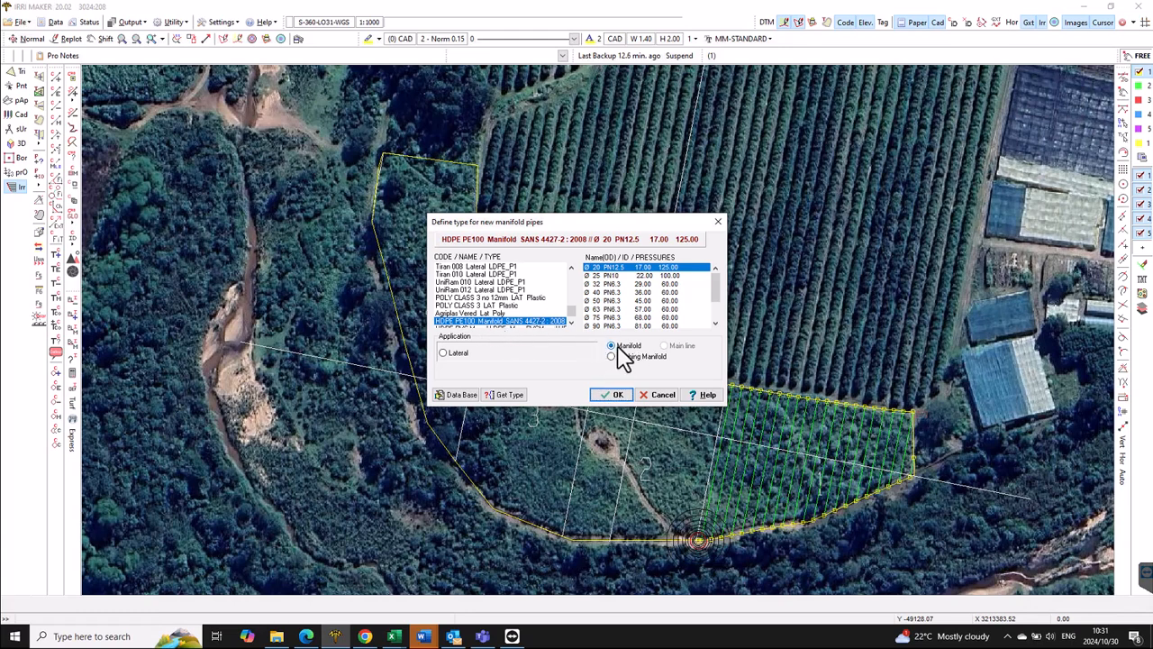
pyautogui.click(613, 393)
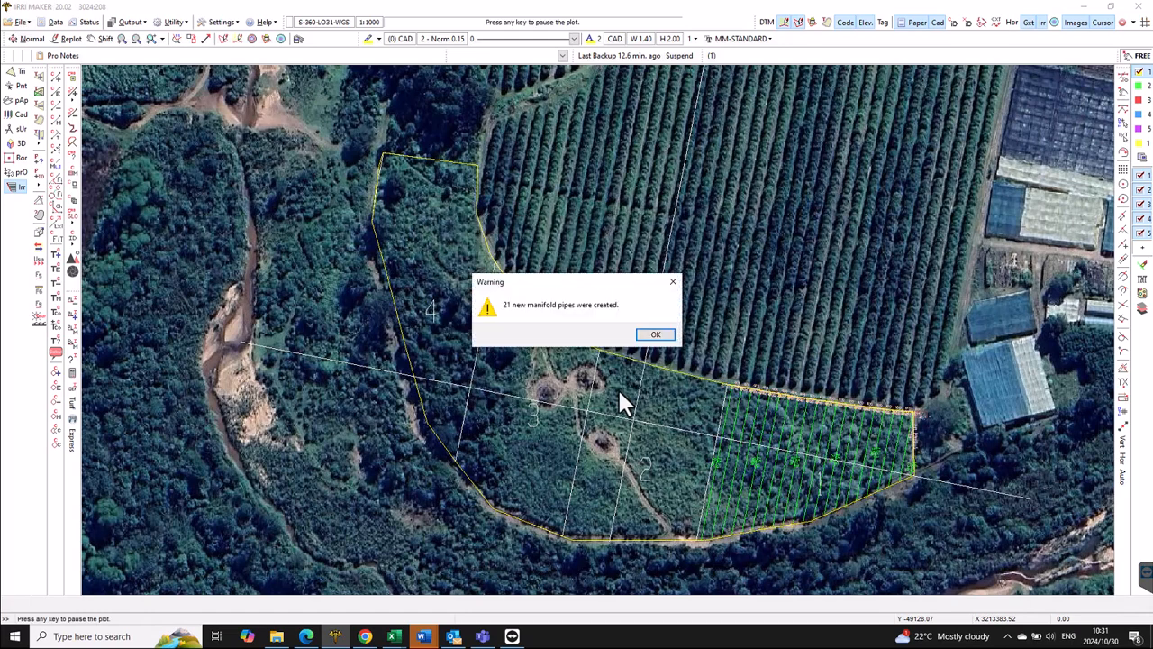
pyautogui.click(656, 334)
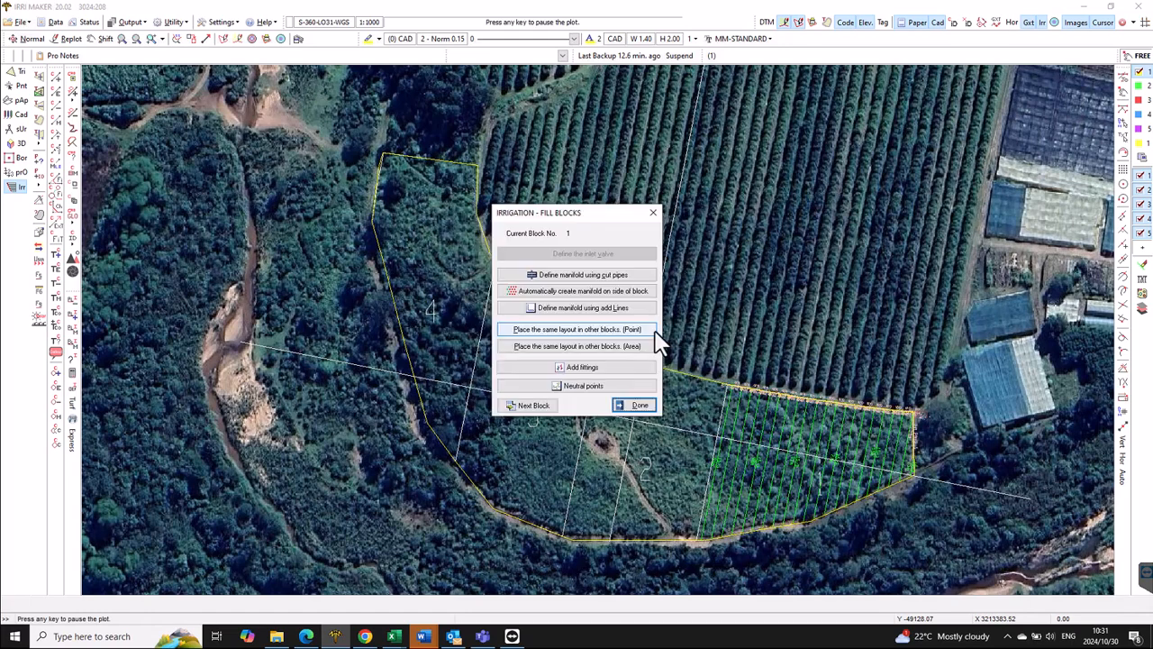
# - Copy the lateral layout into an irregular 6.81 ha area outlined on the map and fill it
pyautogui.click(610, 350)
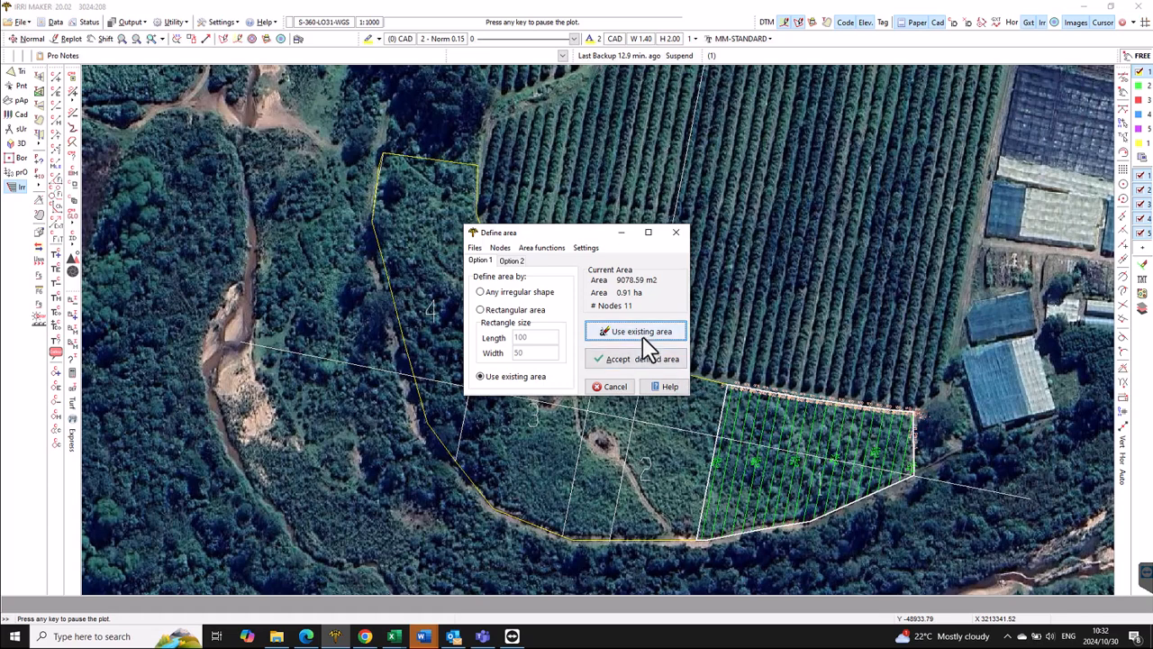
pyautogui.click(501, 292)
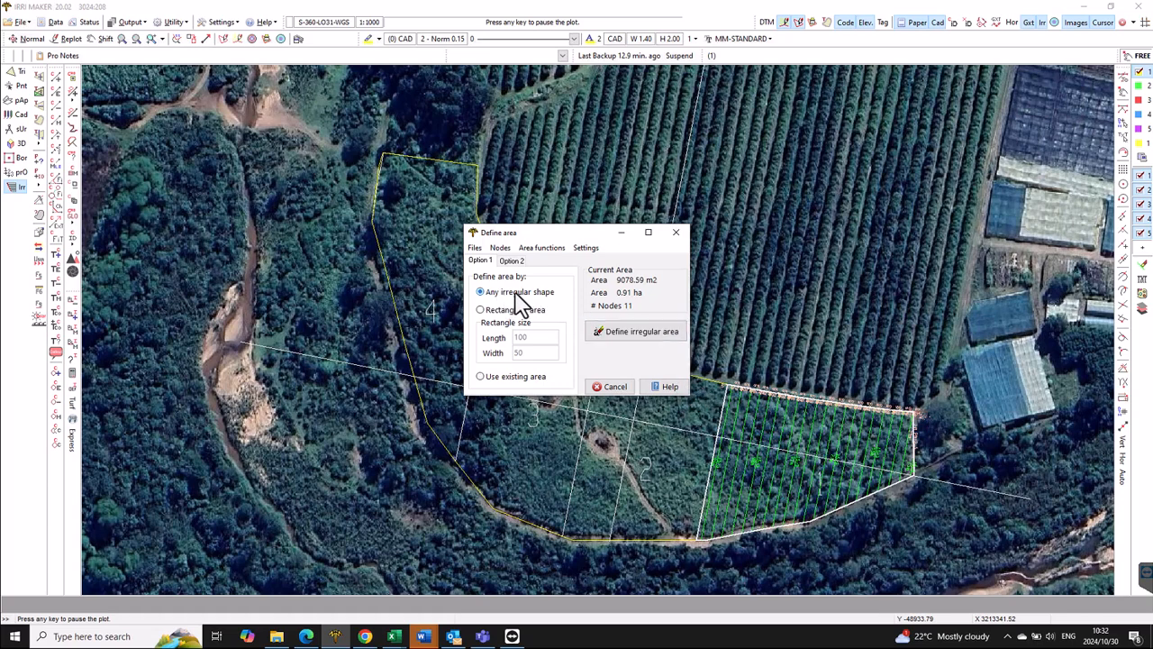
pyautogui.click(635, 331)
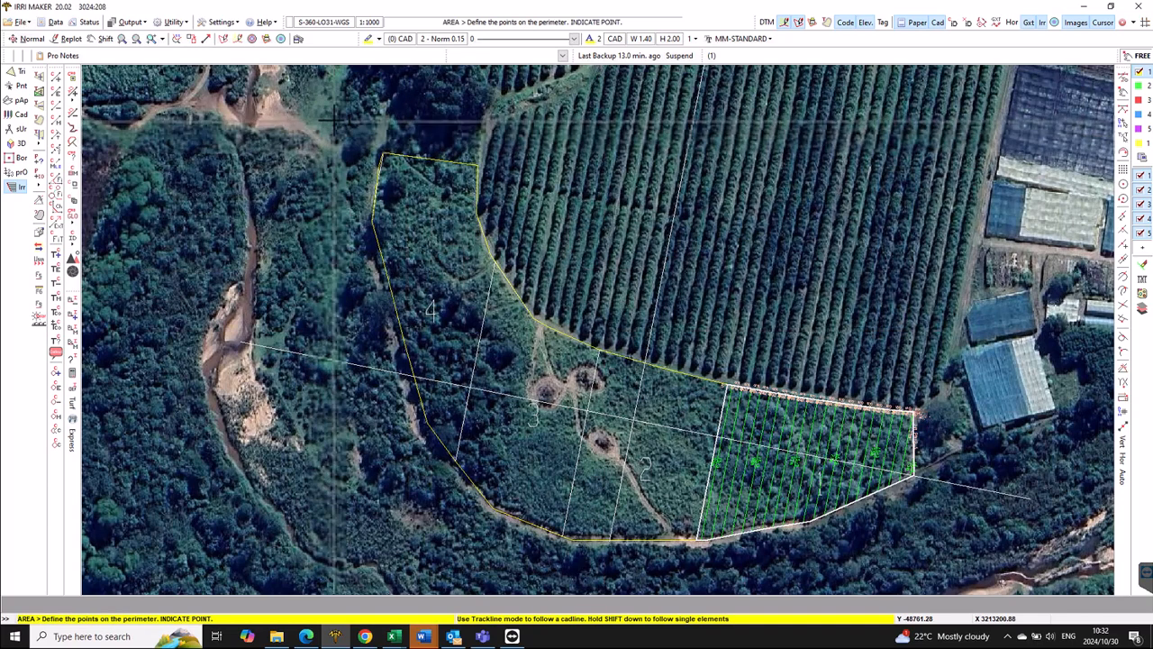
pyautogui.click(383, 180)
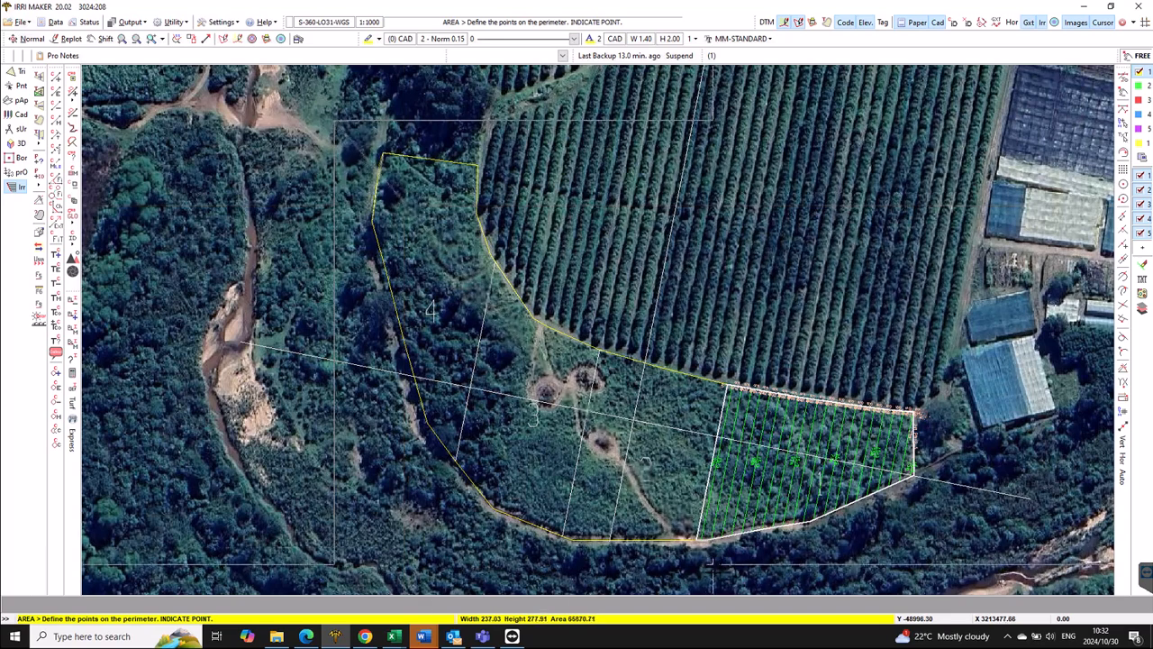
pyautogui.click(720, 569)
pyautogui.rightClick(711, 569)
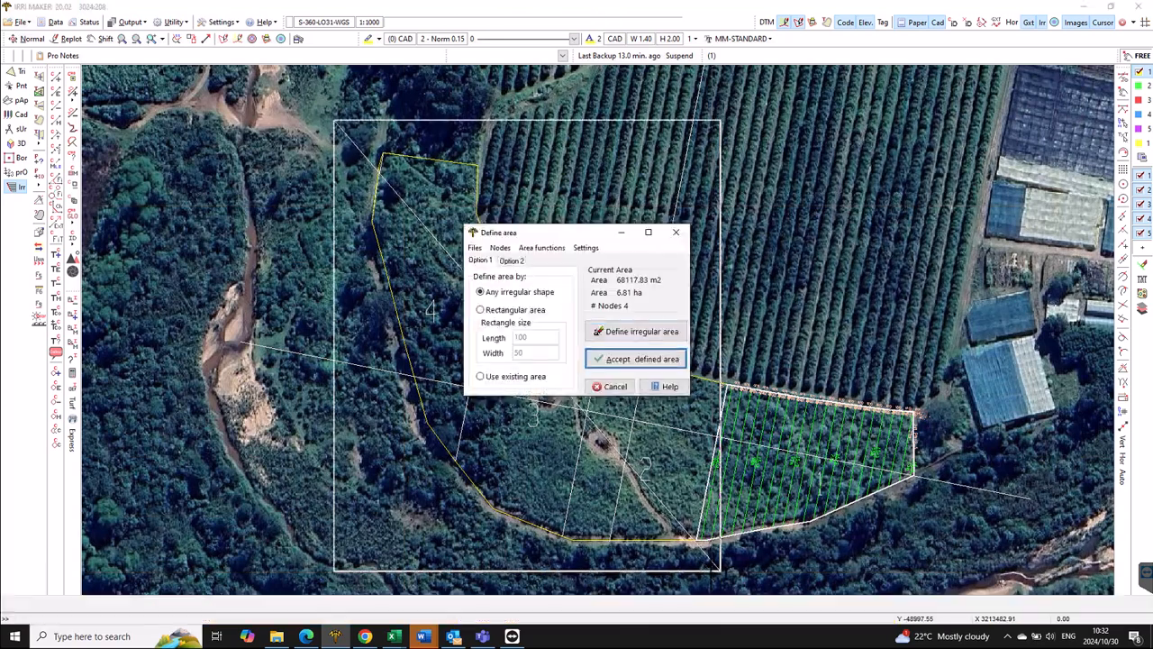
pyautogui.click(656, 361)
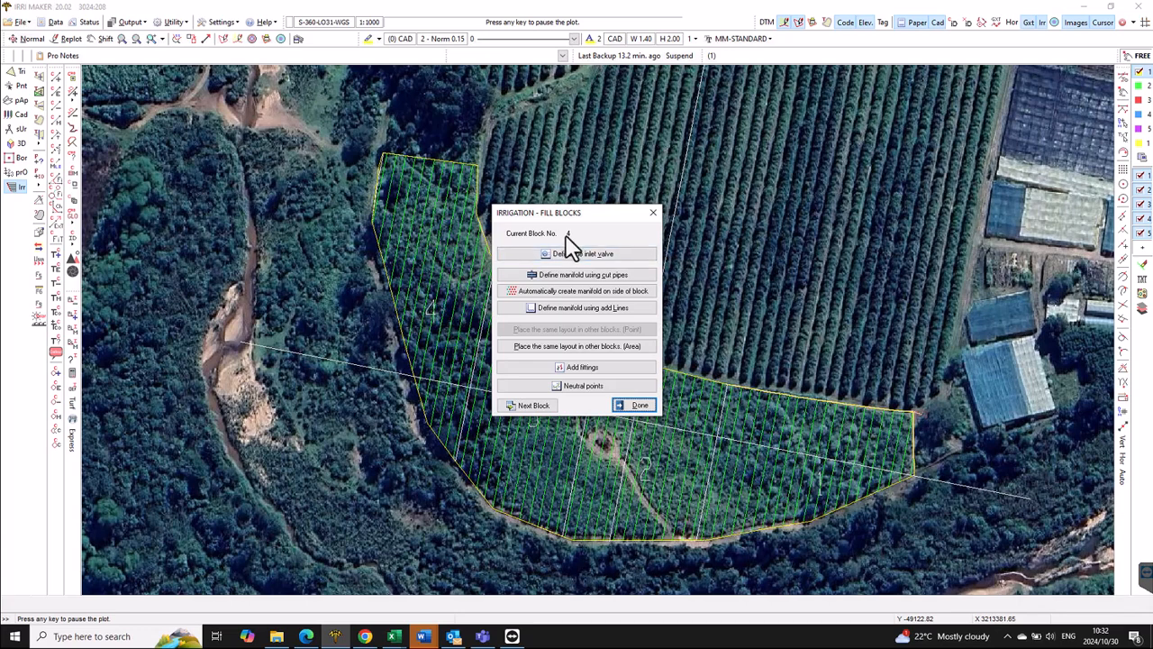
# - Move to block 2 and place a standard inlet valve on its lower boundary
pyautogui.click(539, 405)
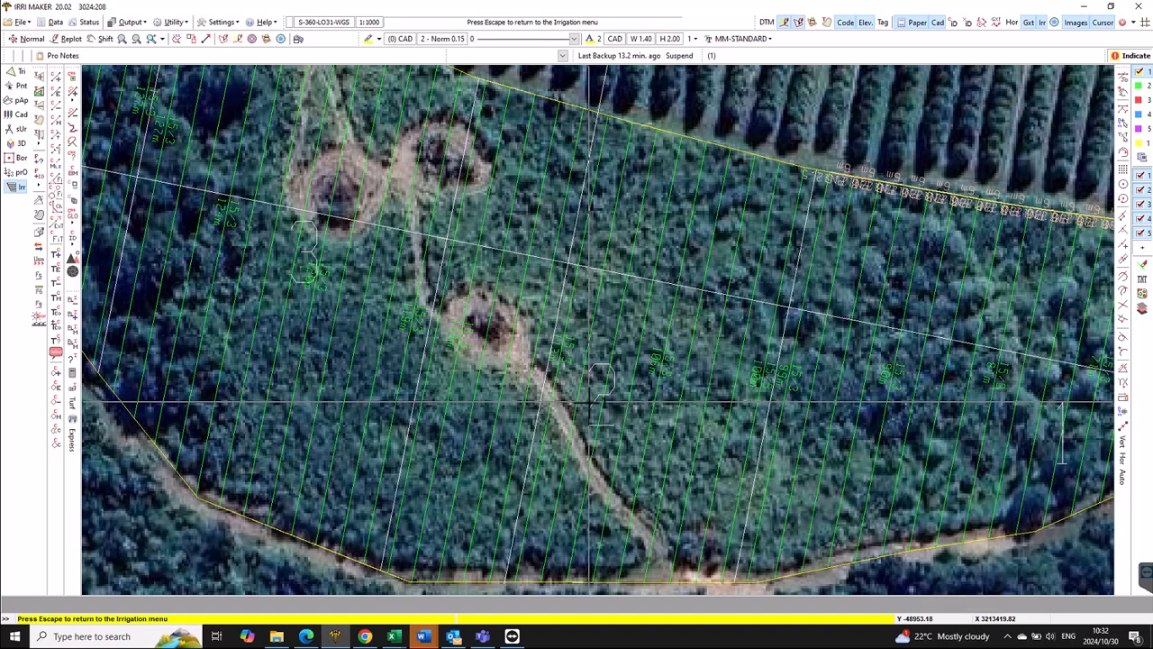
pyautogui.press('Escape')
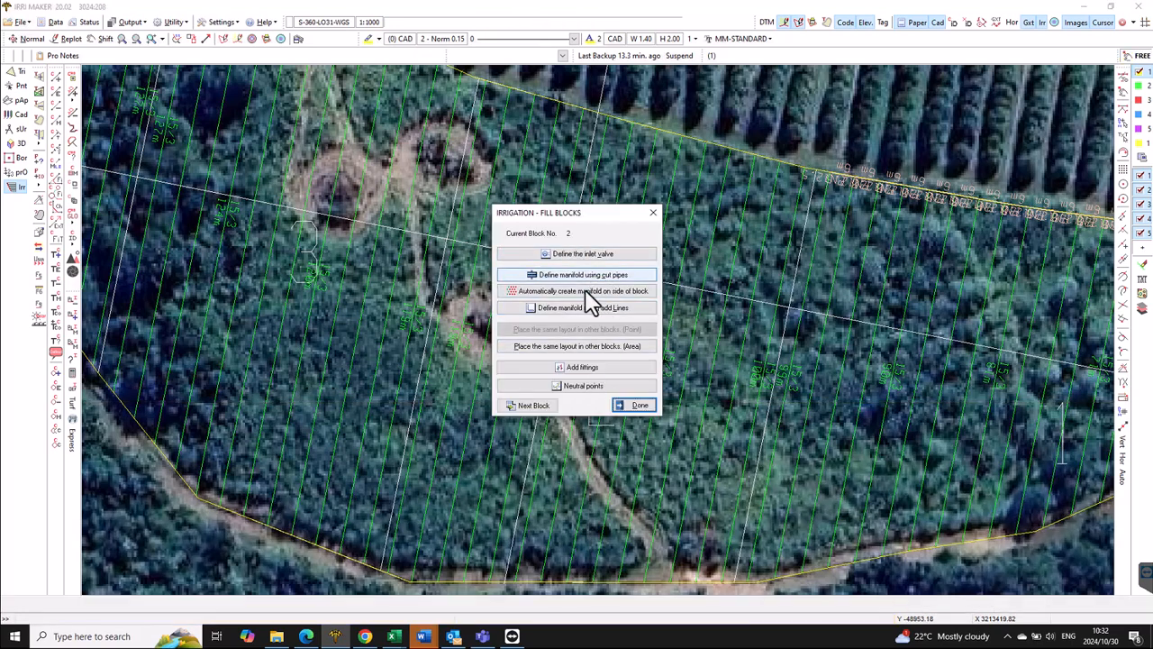
pyautogui.click(604, 252)
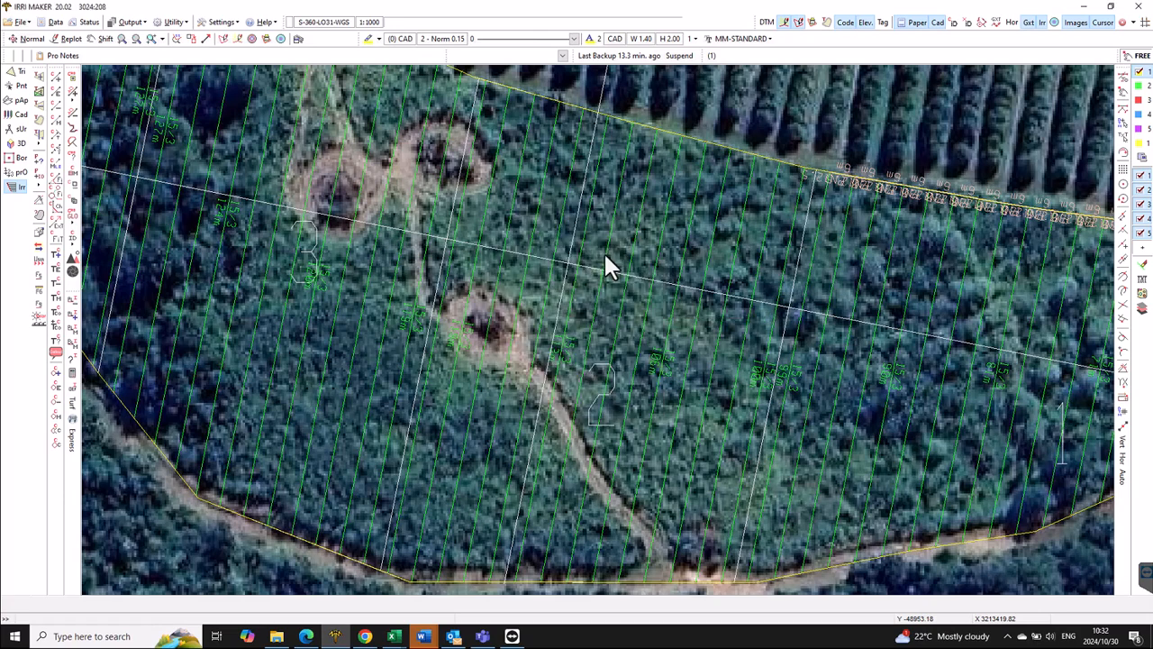
pyautogui.click(649, 427)
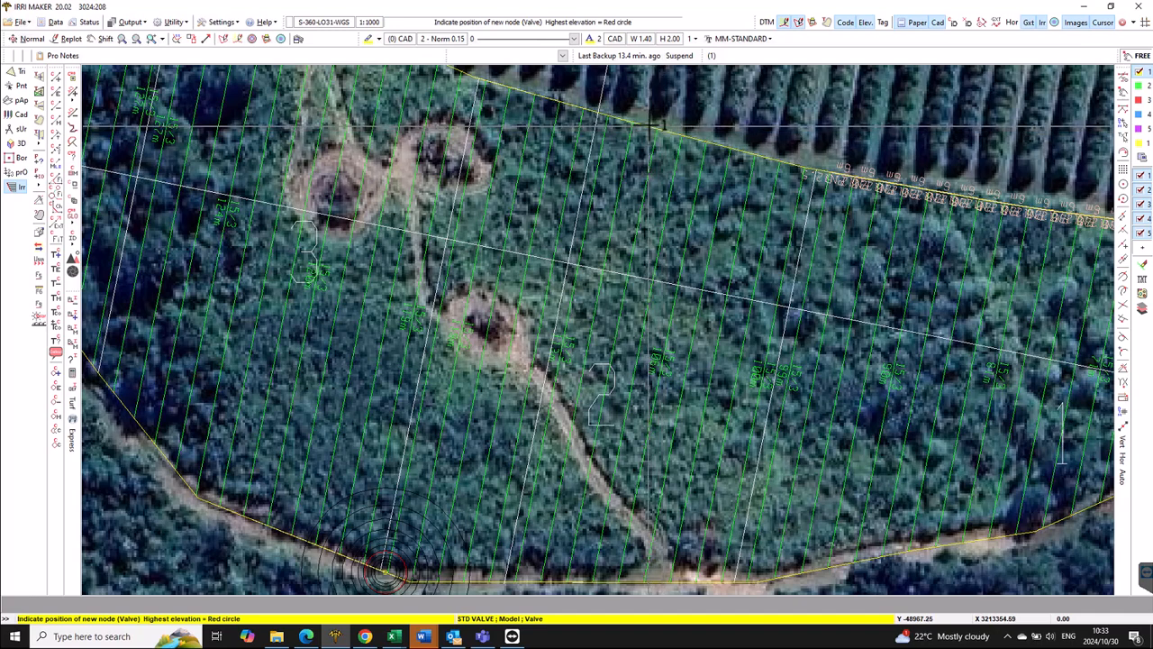
pyautogui.click(651, 122)
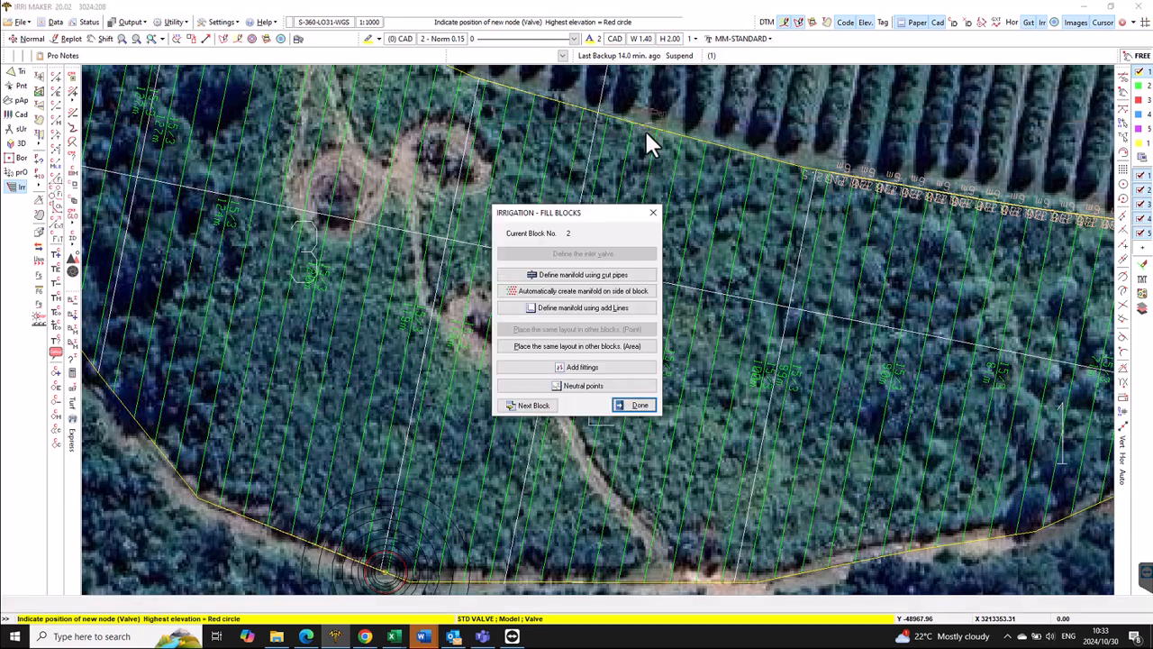
# - Auto-generate block 2's HDPE PE100 side manifold of 14 pipes
pyautogui.click(605, 291)
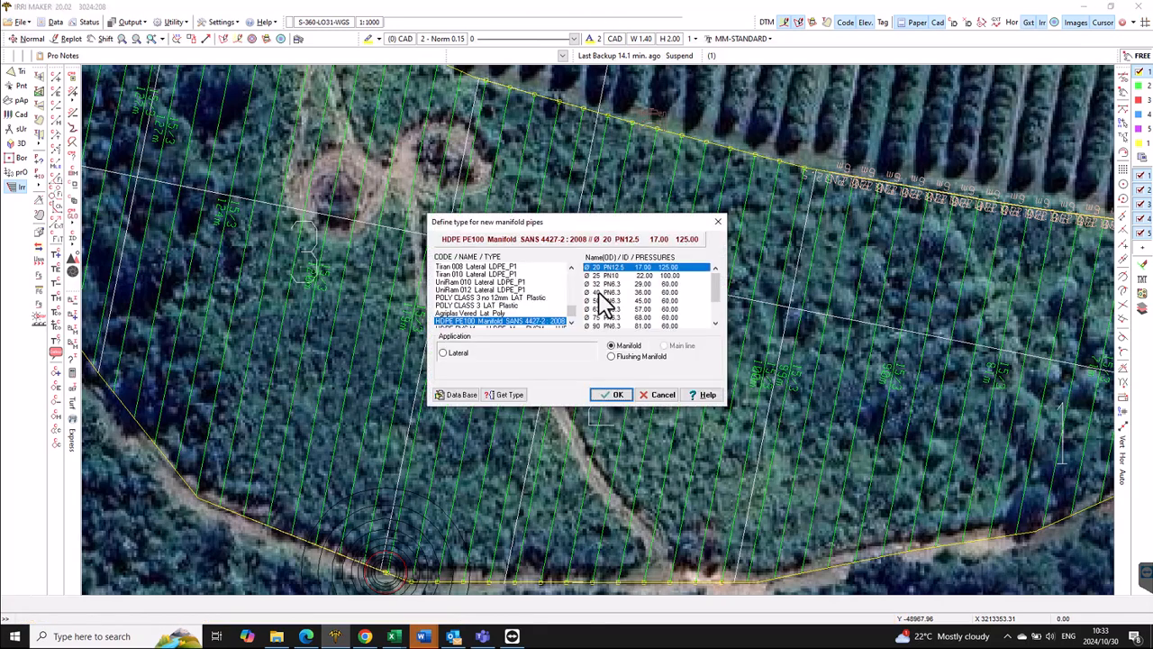
pyautogui.click(616, 396)
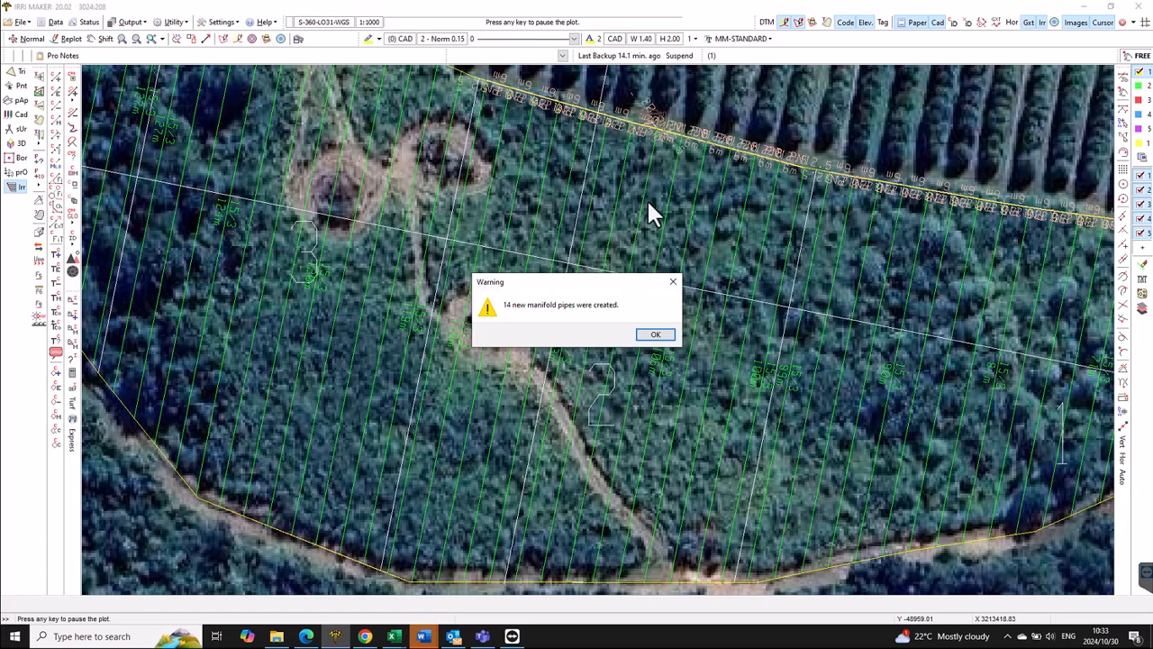
pyautogui.click(655, 336)
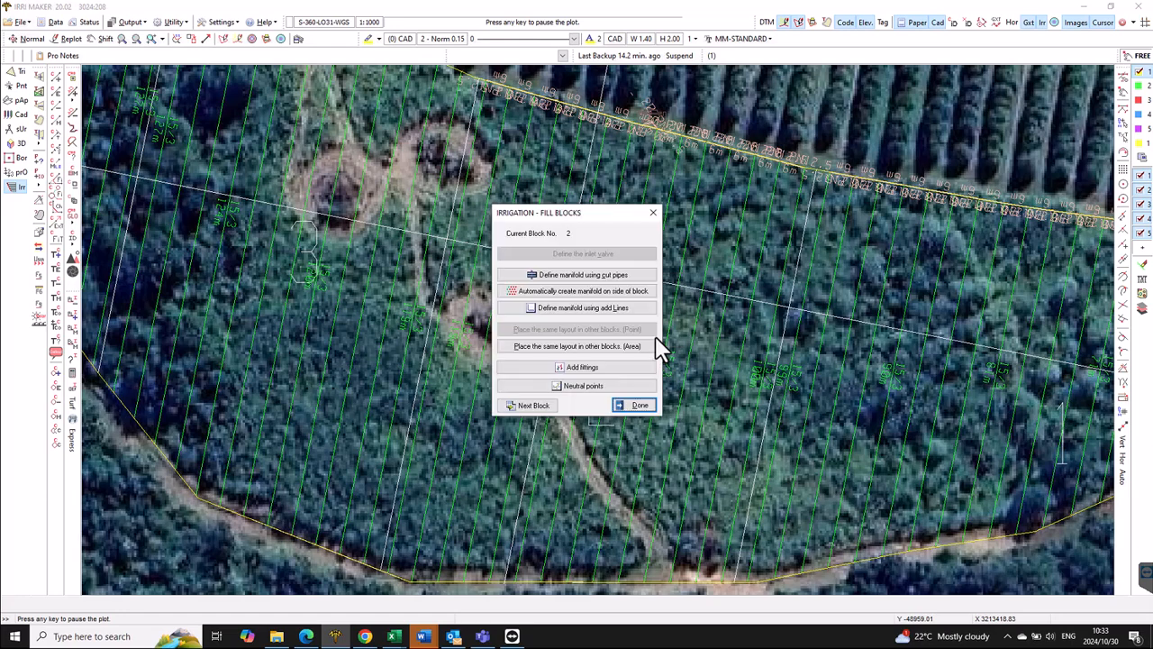
# - Move to block 3 and place a standard inlet valve on its western edge
pyautogui.click(538, 404)
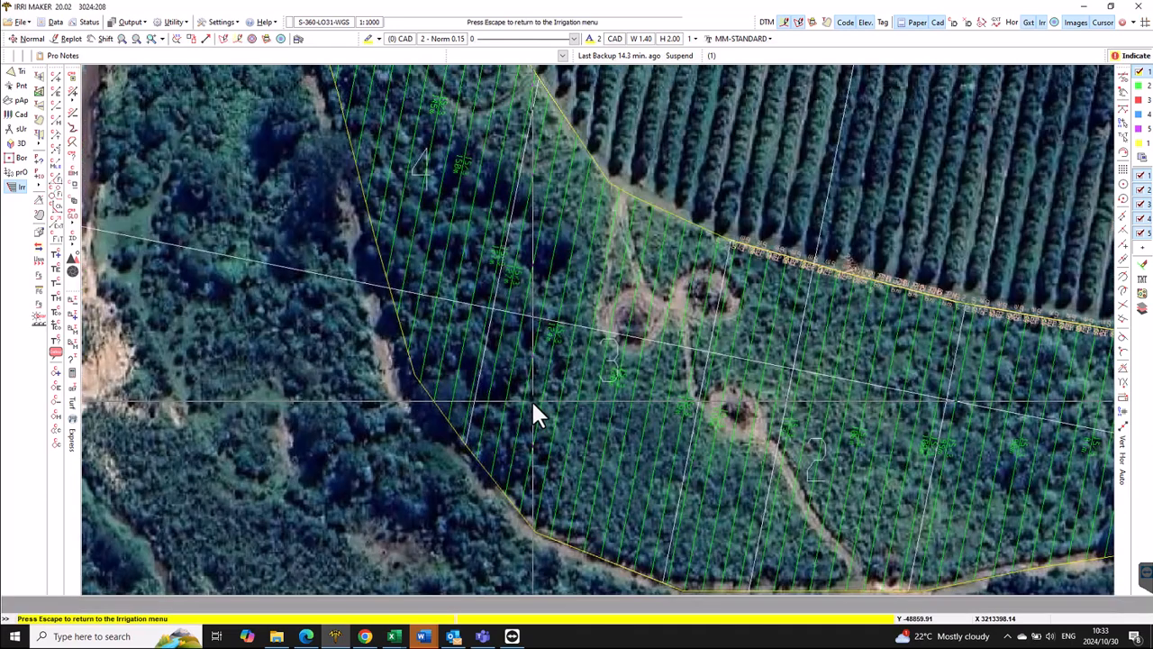
pyautogui.press('Escape')
pyautogui.click(596, 254)
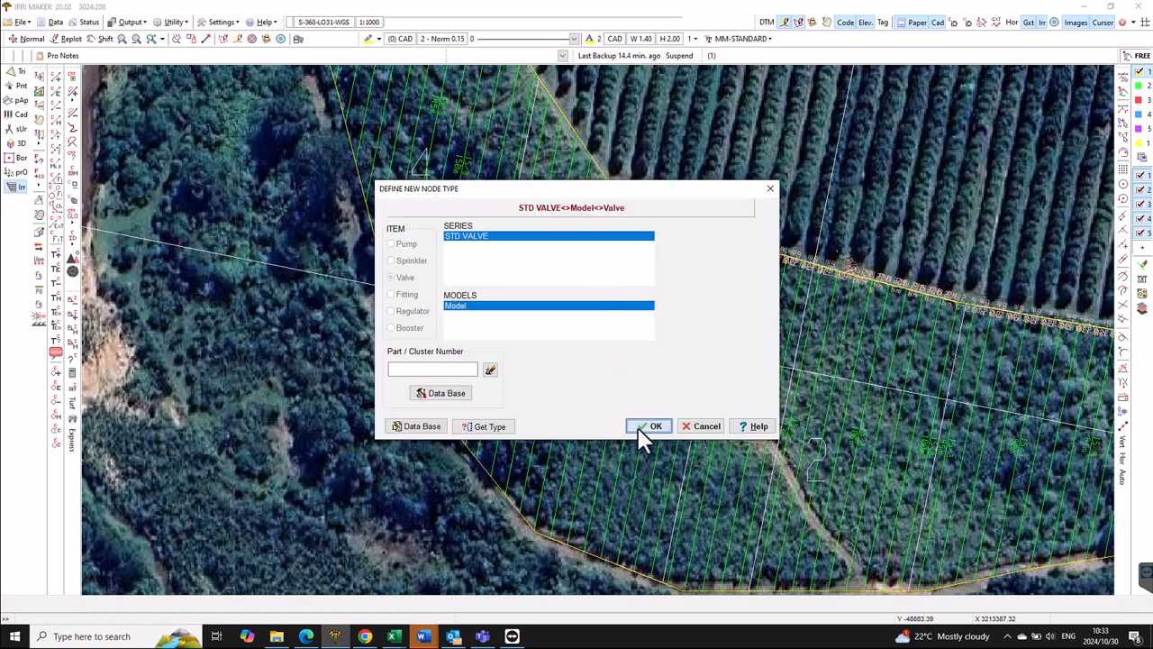
pyautogui.click(649, 427)
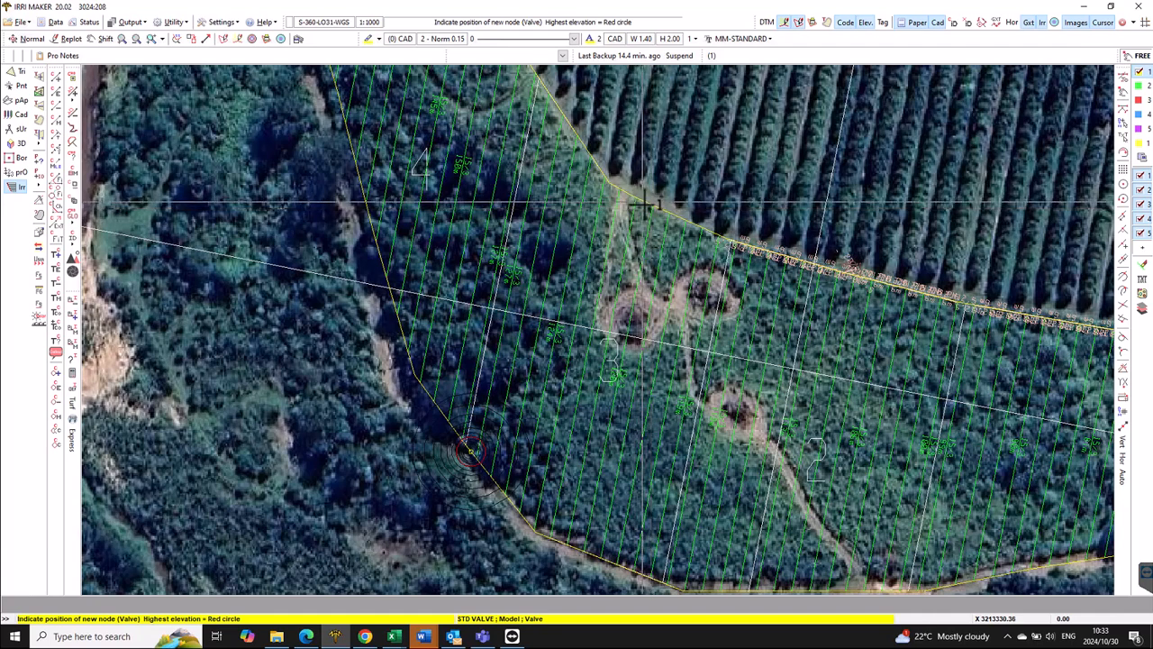
pyautogui.click(645, 202)
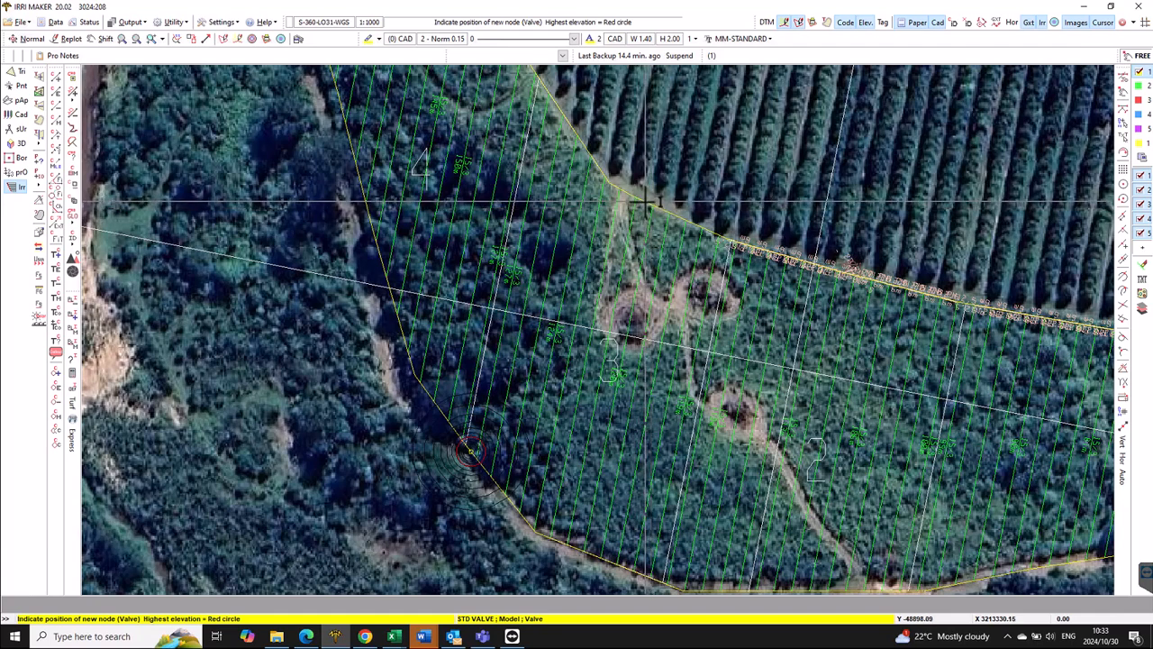
# - Auto-generate block 3's side manifold of 12 pipes
pyautogui.click(621, 295)
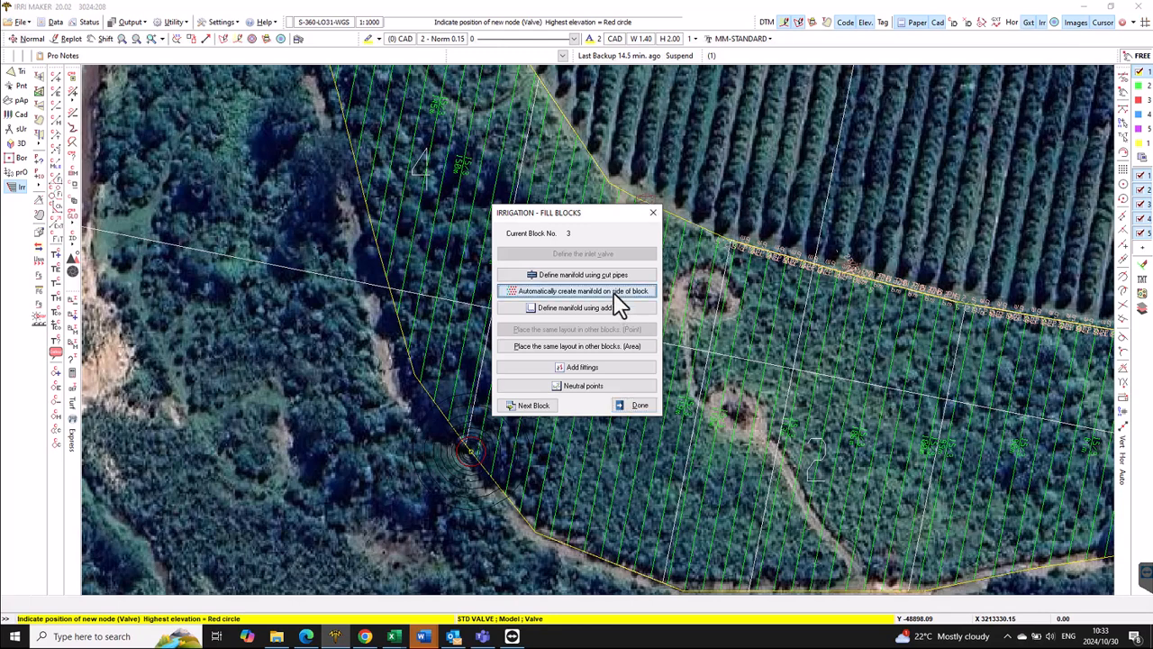
pyautogui.click(618, 394)
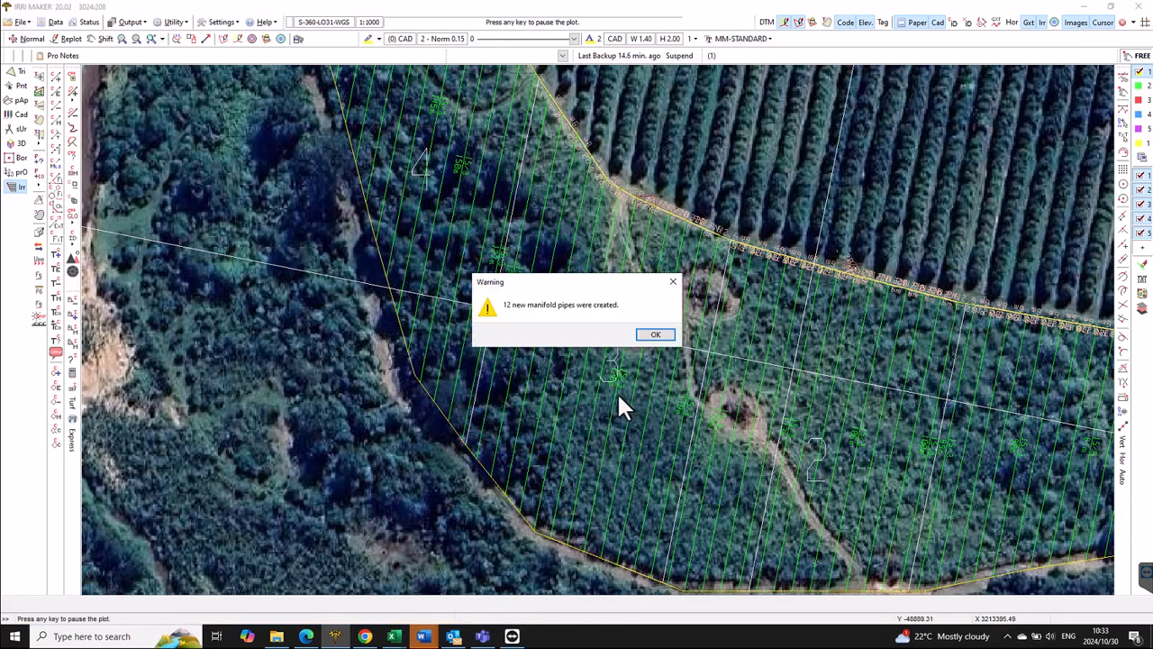
pyautogui.click(656, 340)
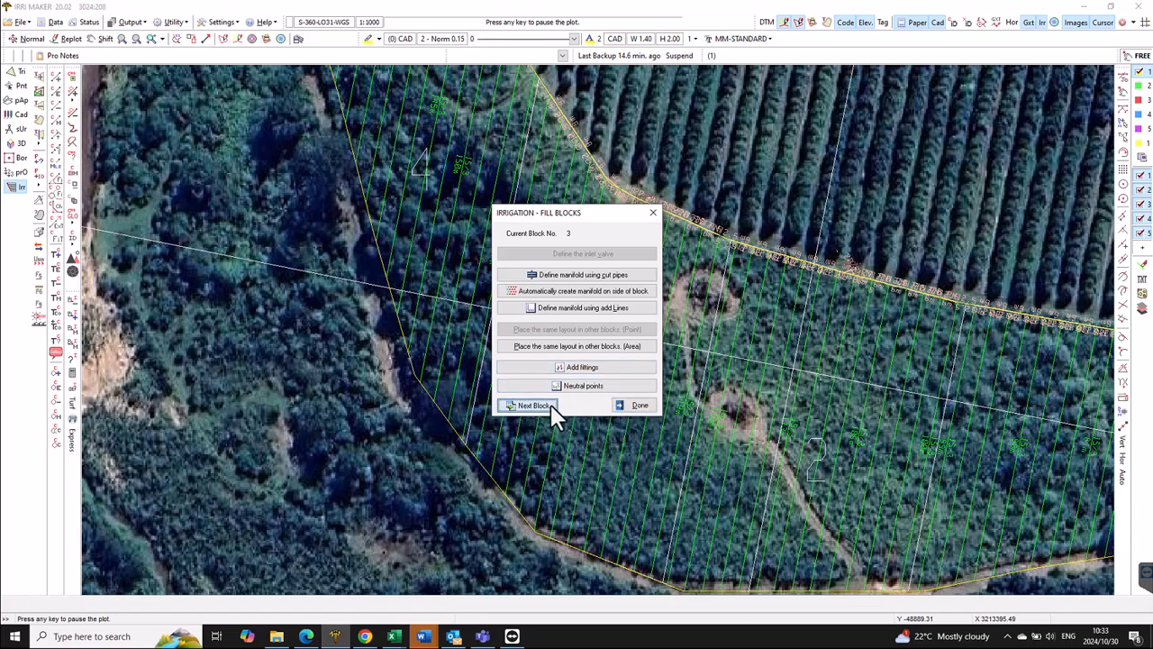
# - Move to block 4 and place a standard inlet valve on its western edge
pyautogui.click(528, 405)
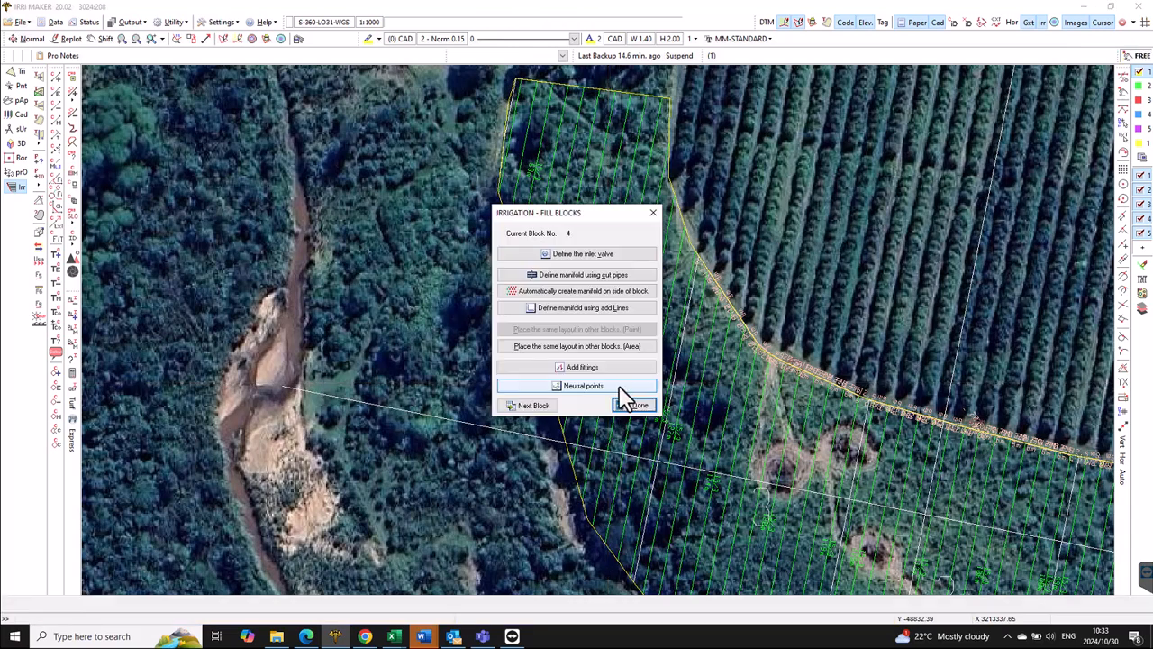
pyautogui.click(606, 254)
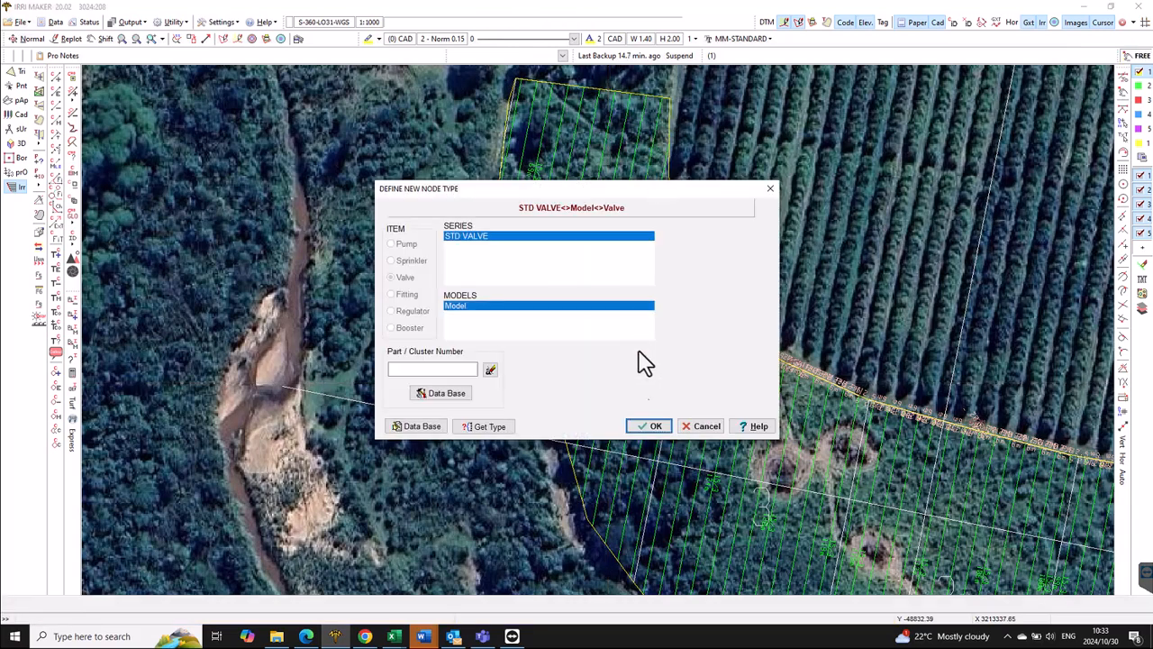
pyautogui.click(650, 426)
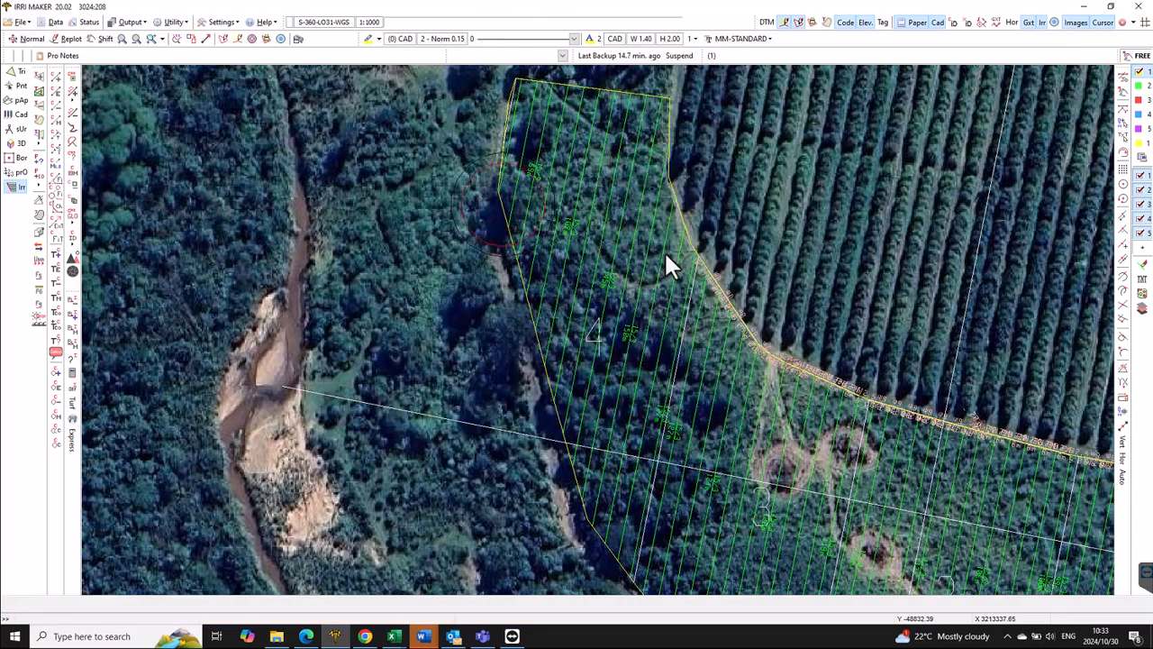
pyautogui.click(669, 100)
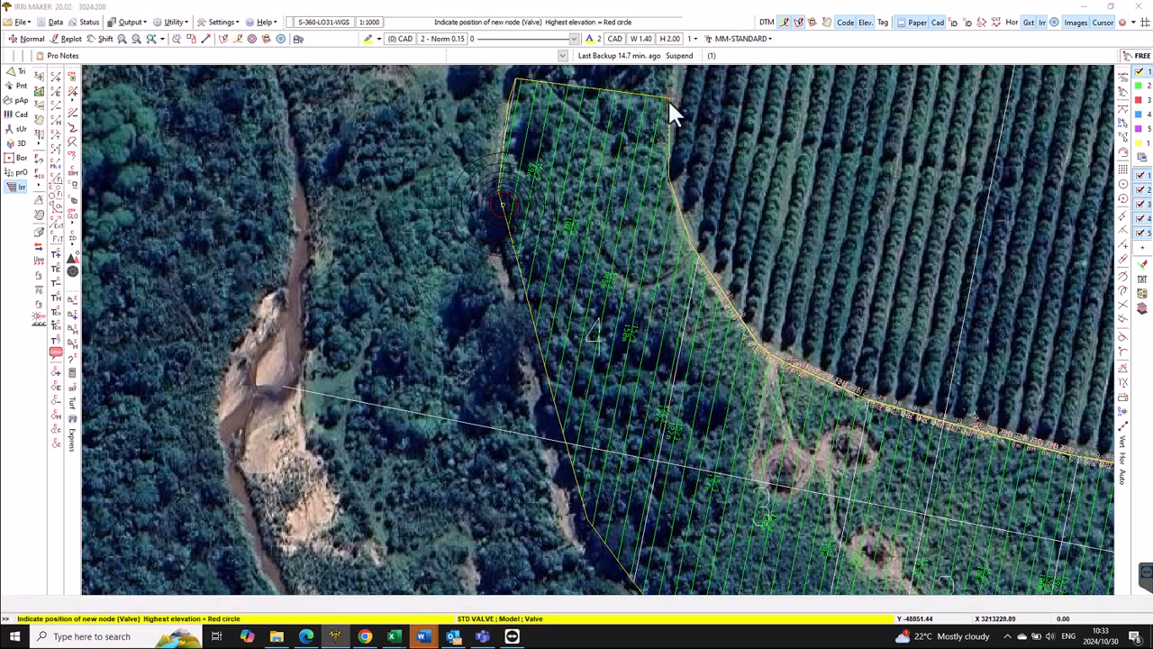
# - Generate block 4's 14-pipe HDPE side manifold and return to the IRRIGATION overview
pyautogui.click(613, 293)
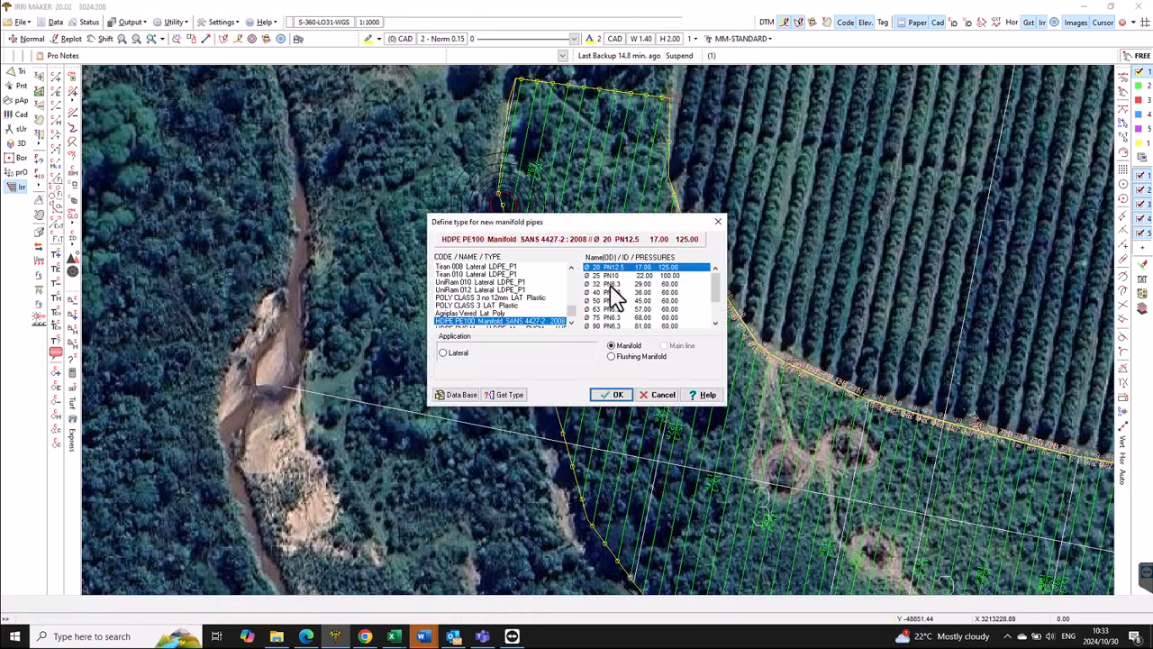
pyautogui.click(620, 393)
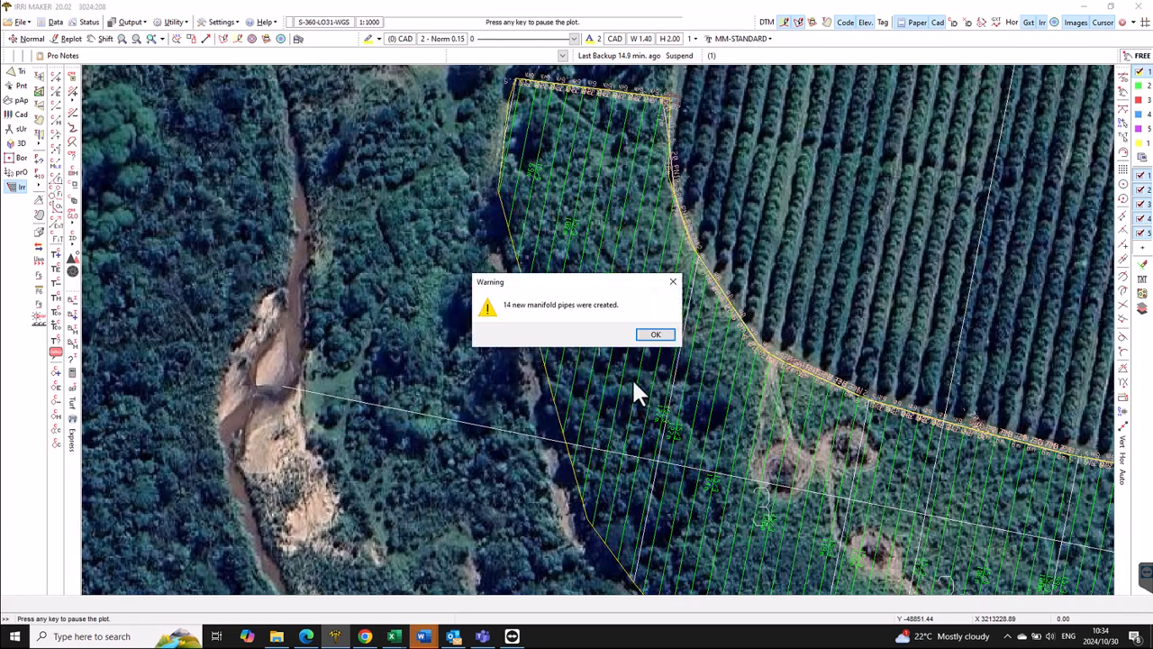
pyautogui.click(655, 338)
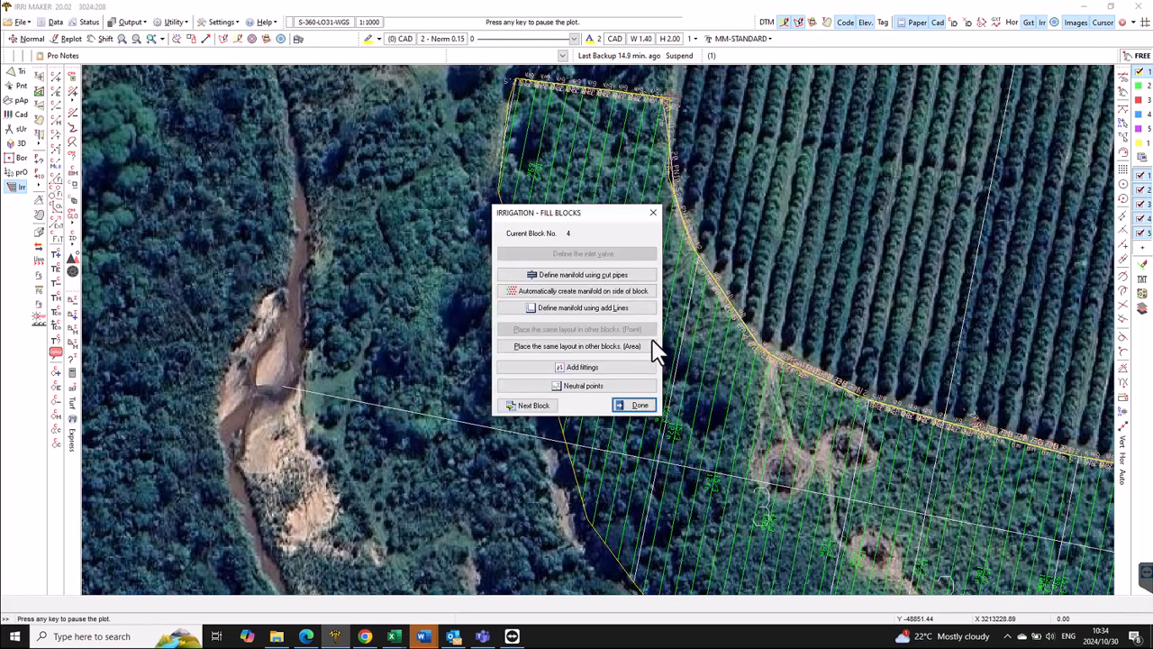
pyautogui.click(637, 403)
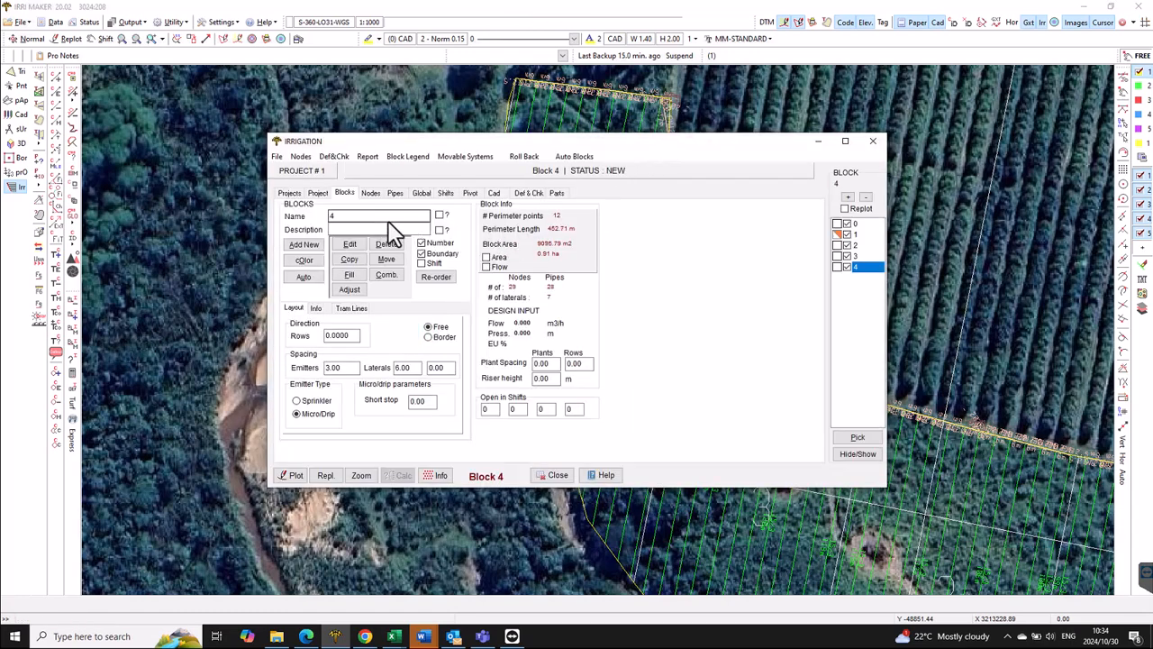
# - Hide the aerial photo background and zoom in on block 4's top corner
pyautogui.click(361, 476)
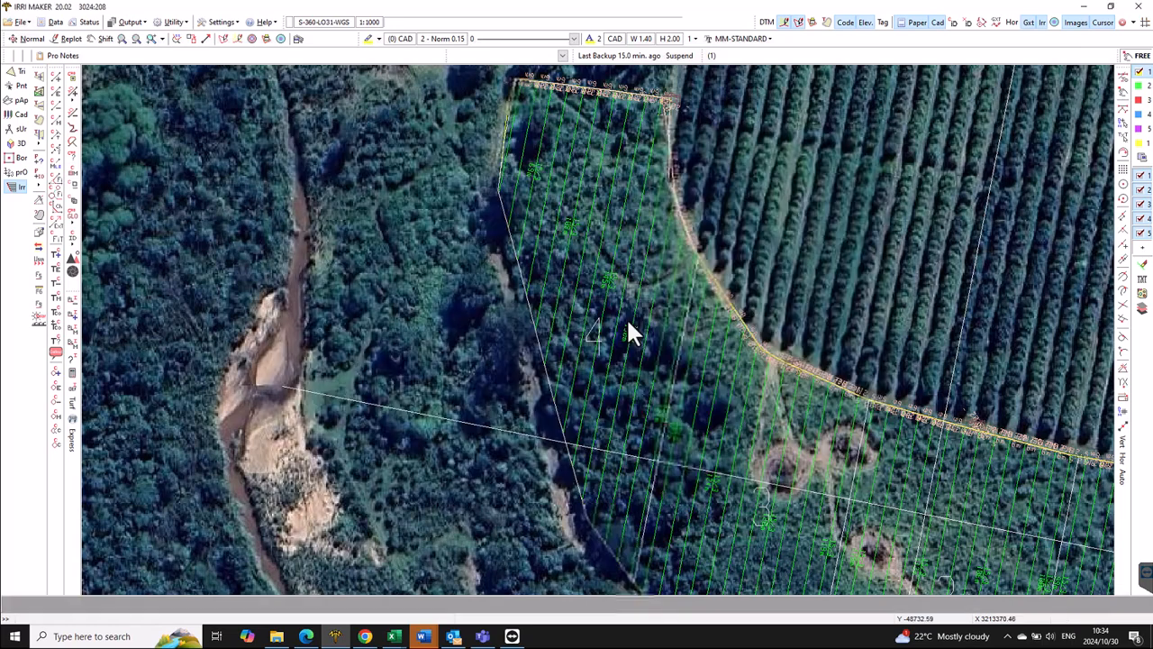
pyautogui.click(1076, 23)
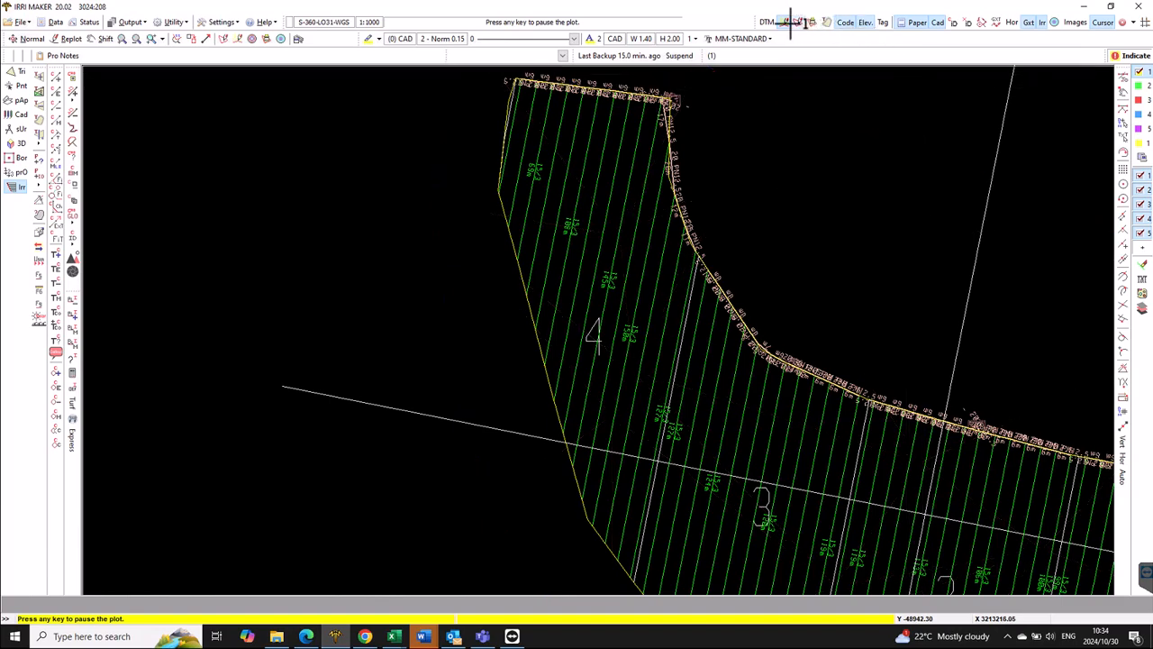
pyautogui.scroll(3, 693, 81)
pyautogui.scroll(-2, 693, 79)
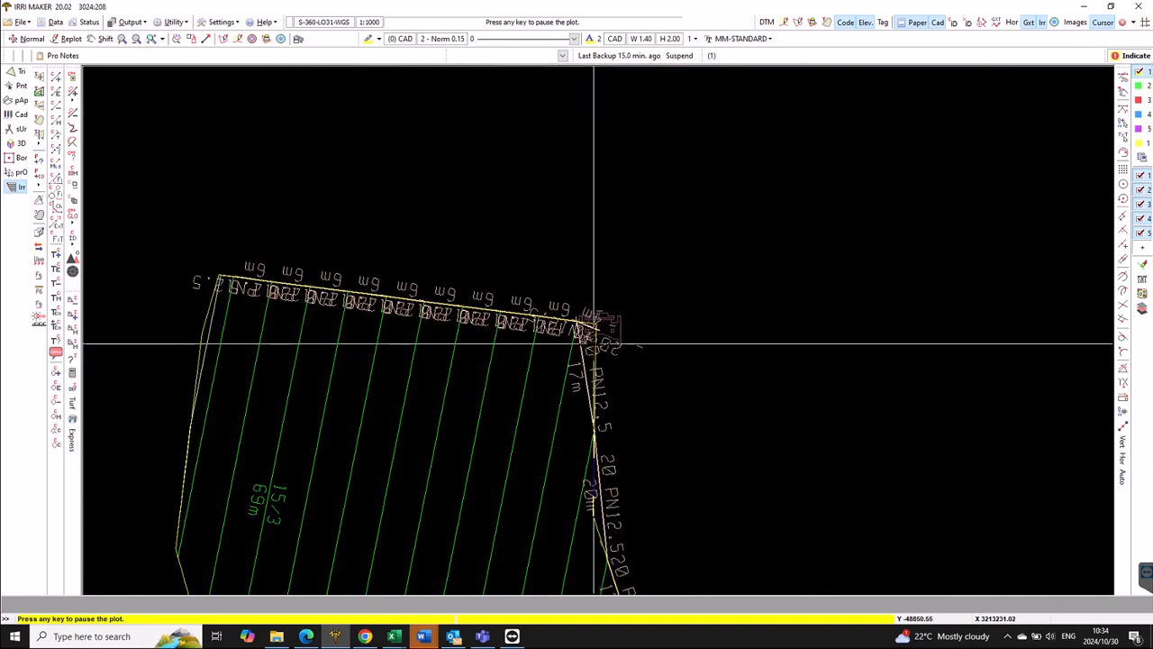
pyautogui.scroll(4, 592, 339)
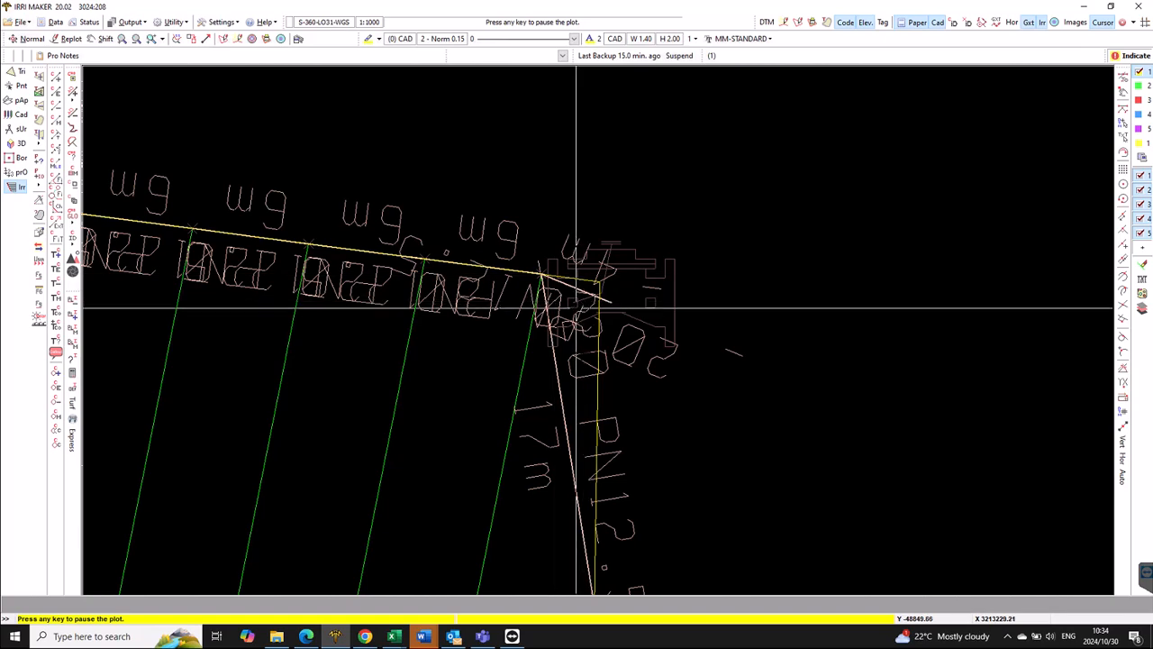
pyautogui.scroll(-2, 586, 350)
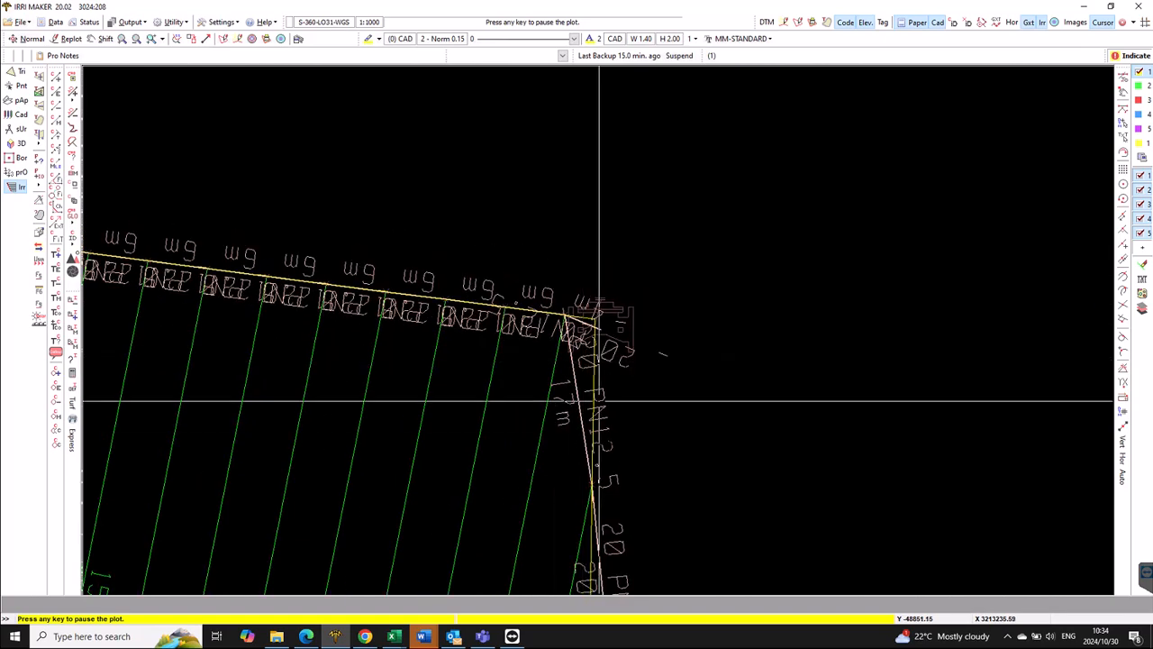
pyautogui.scroll(-1, 605, 443)
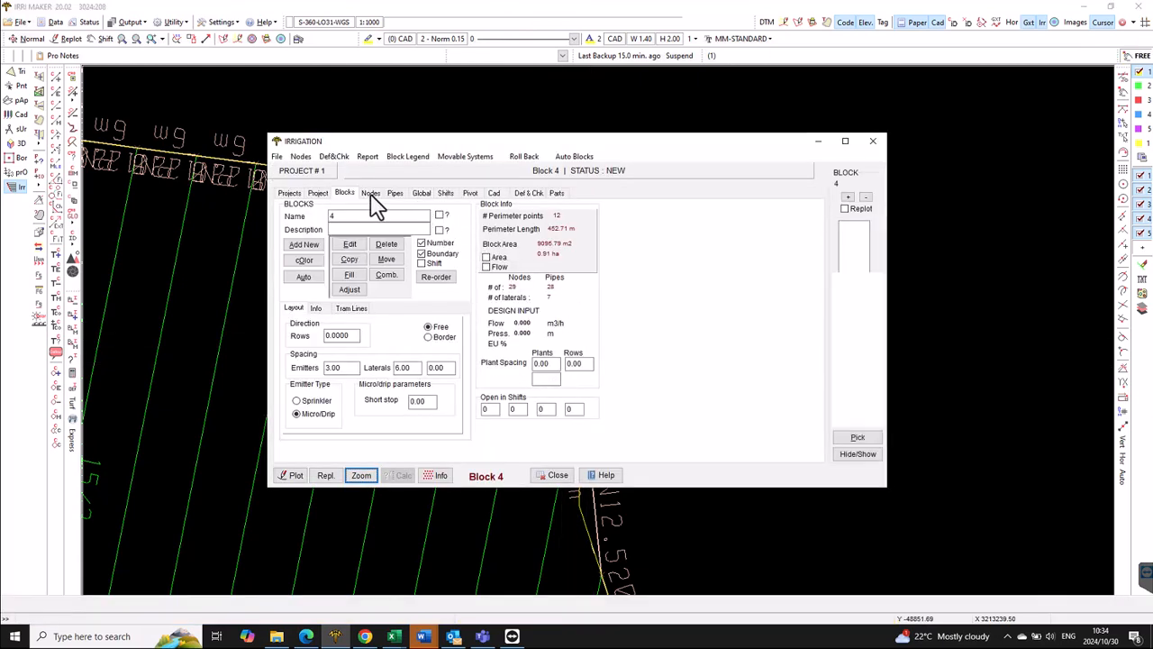
# - Replot with manifold display options, zoomed onto block 4's inlet valve and its manifold pipes
pyautogui.click(394, 193)
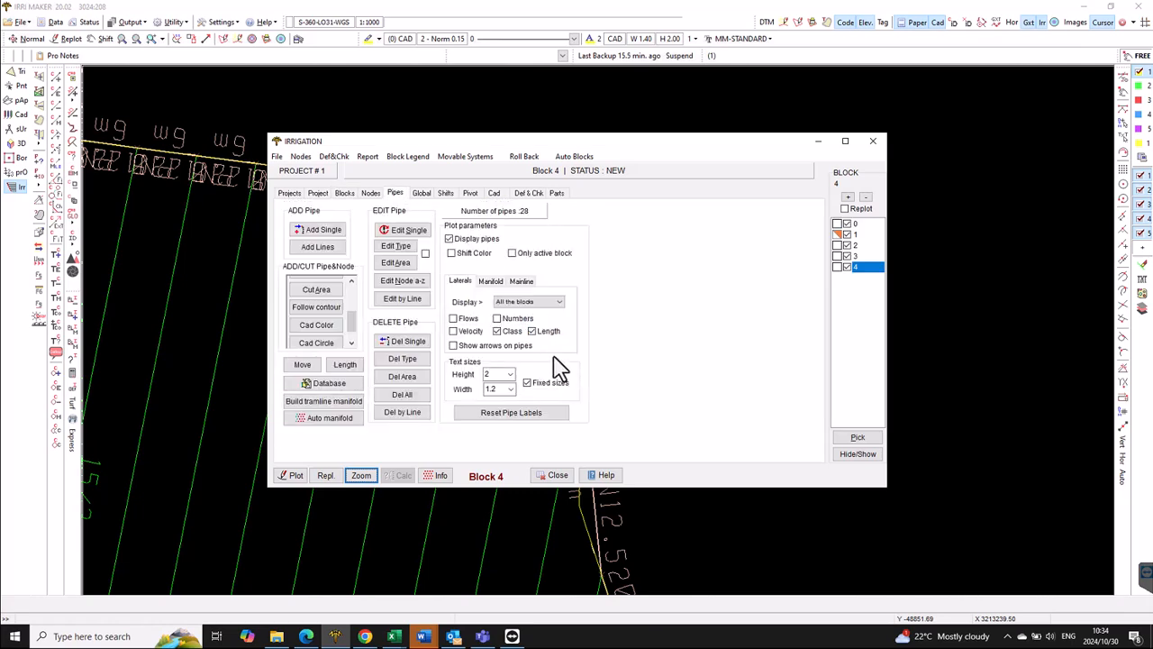
pyautogui.click(325, 475)
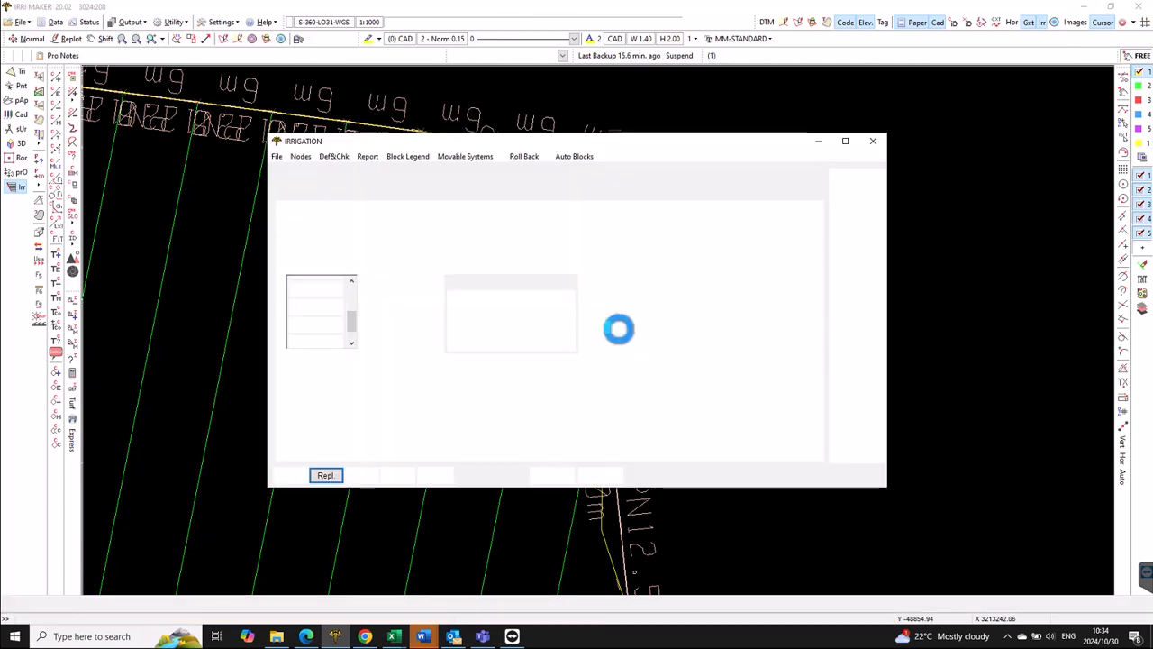
pyautogui.click(496, 281)
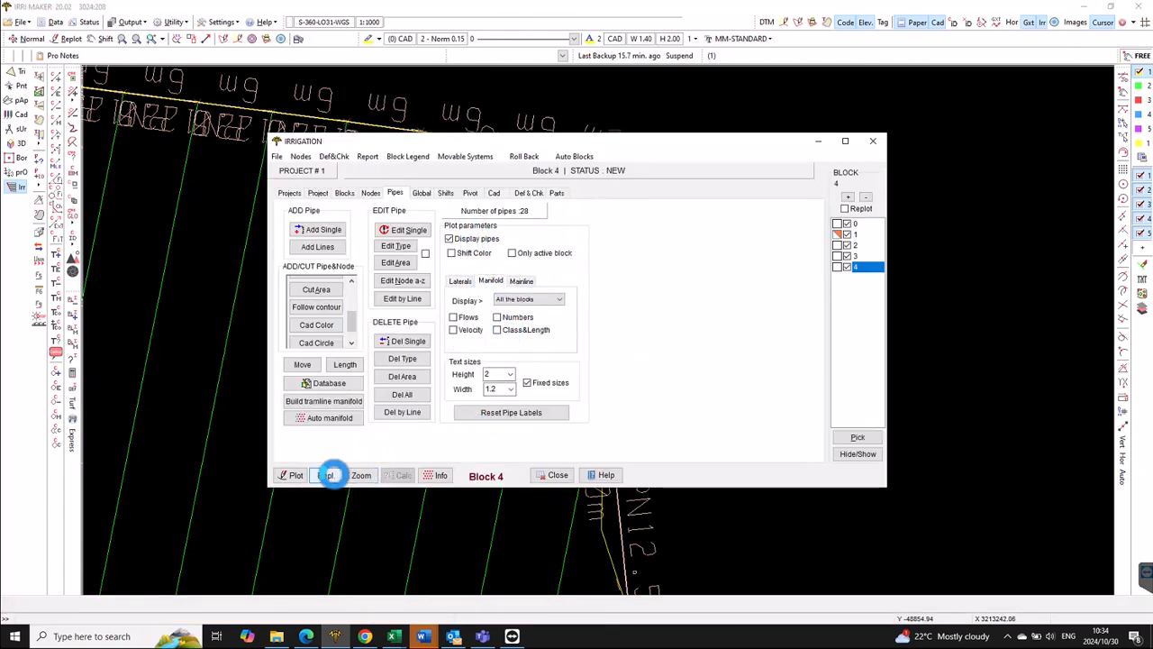
pyautogui.click(337, 475)
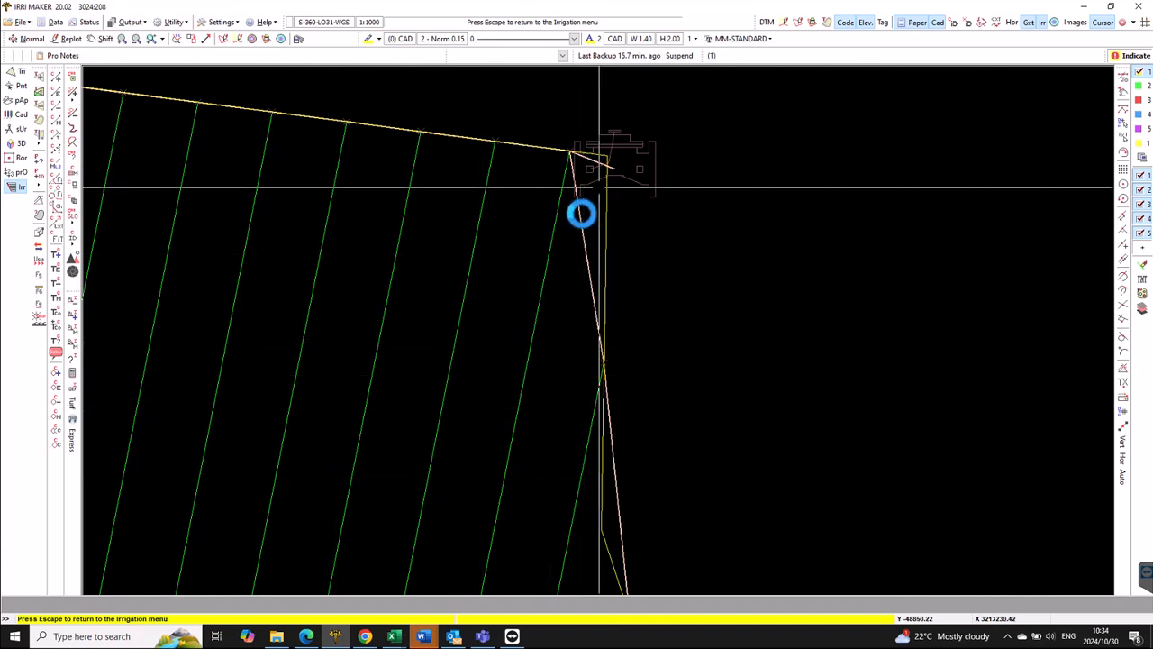
pyautogui.press('Escape')
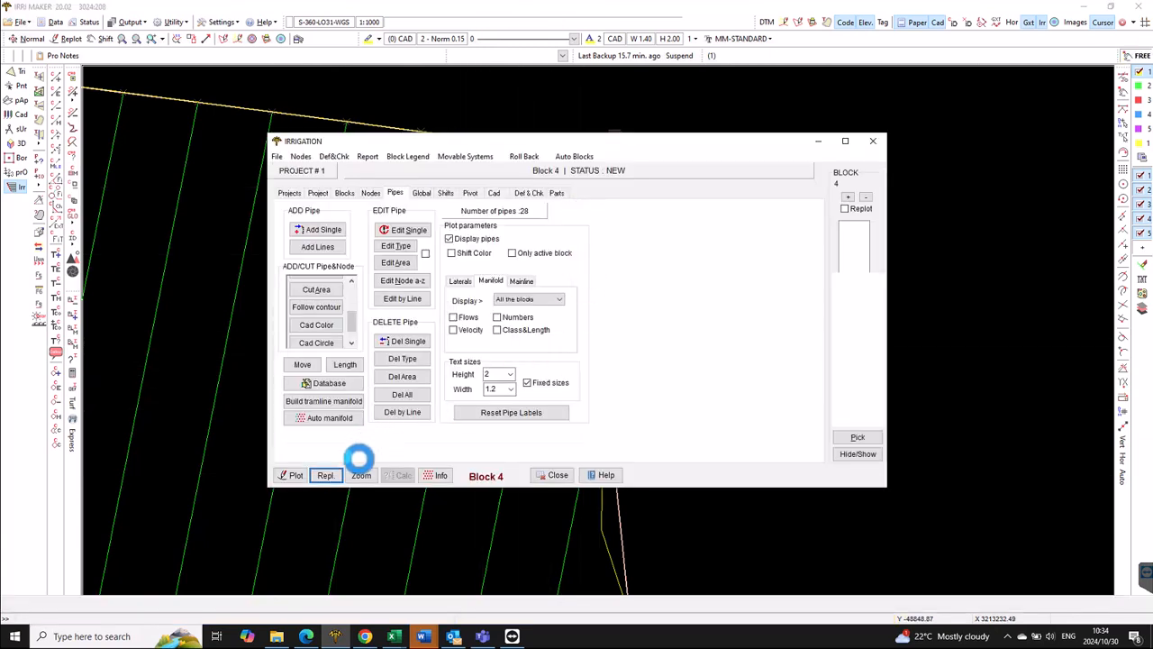
pyautogui.click(291, 475)
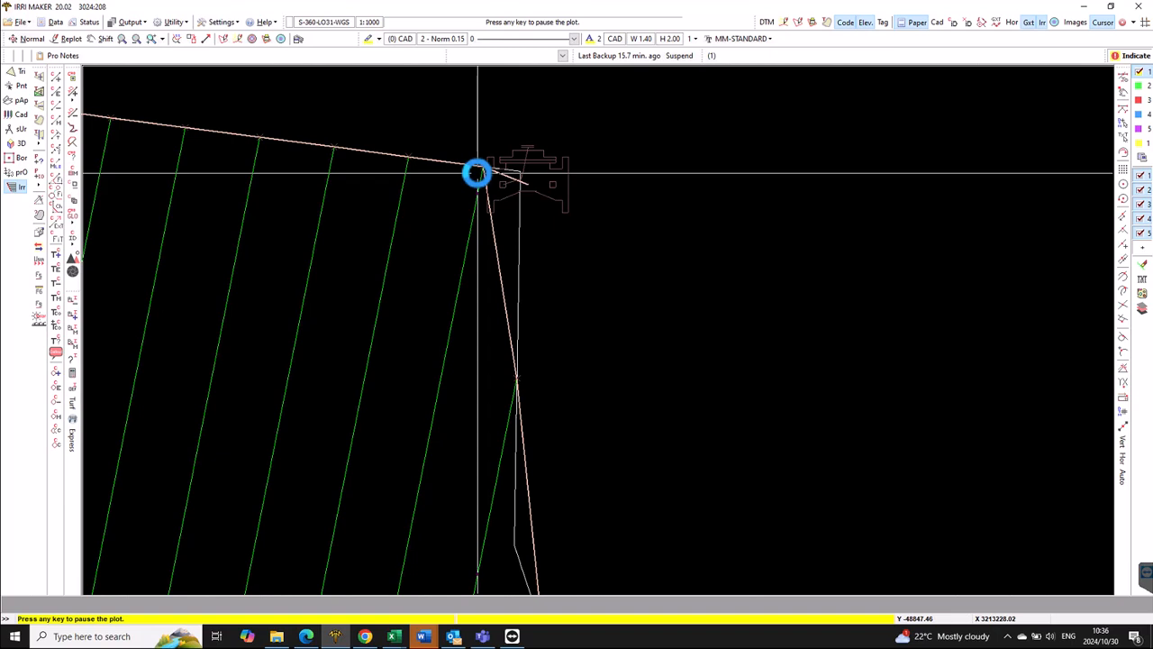
# - Drag the manifold corner point slightly right, toward block 4's inlet valve symbol
pyautogui.moveTo(477, 172); pyautogui.dragTo(486, 170)
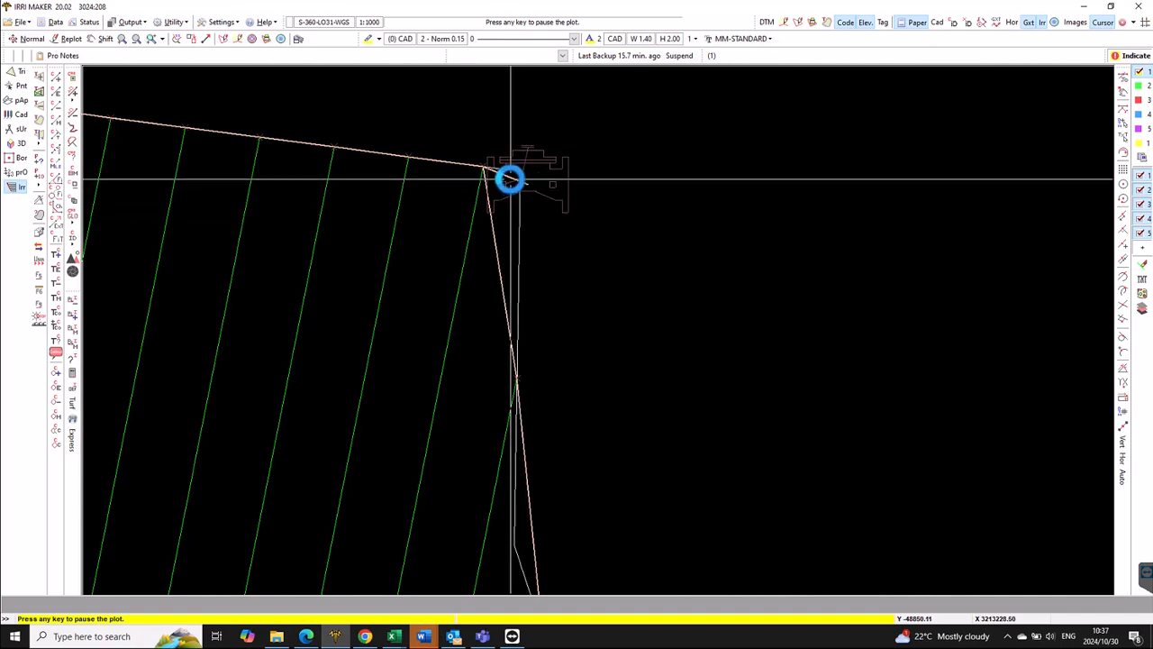
# - Reopen block 4's irrigation settings and start moving a manifold node from the Pipes options
pyautogui.click(491, 205)
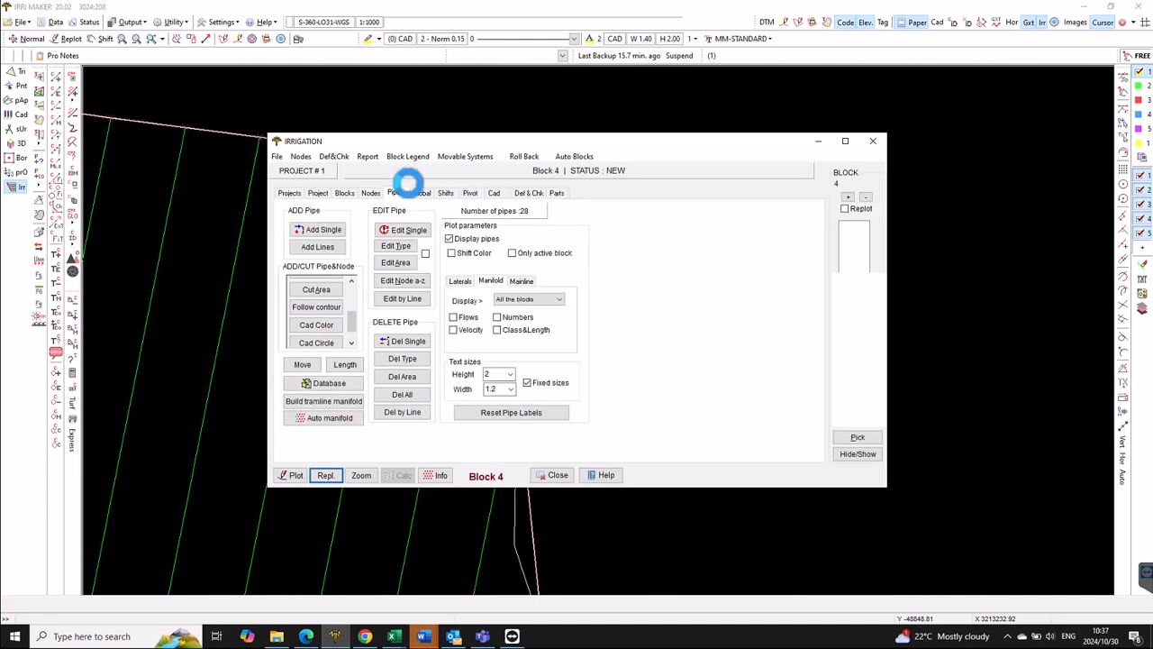
pyautogui.click(370, 193)
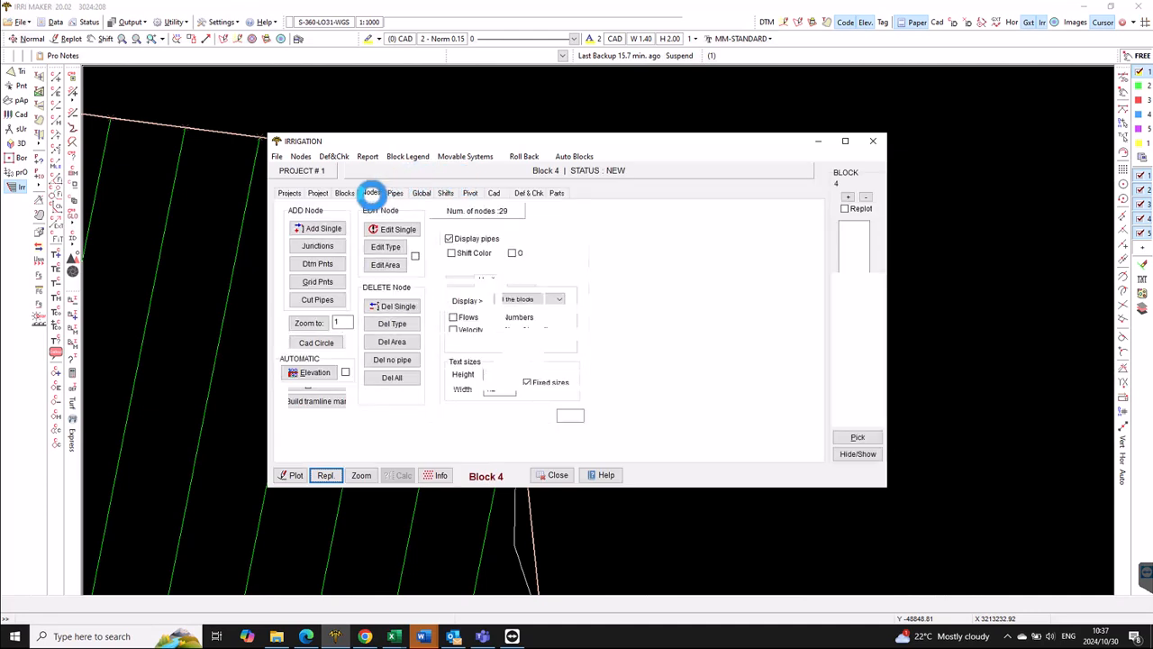
pyautogui.click(395, 191)
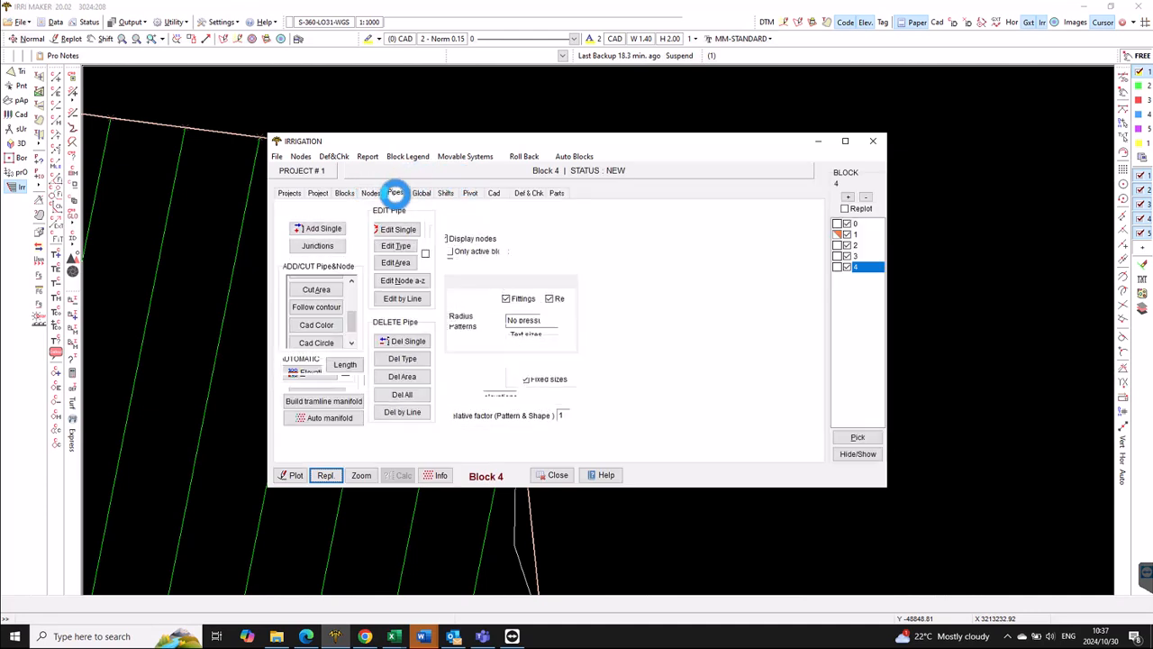
pyautogui.click(305, 364)
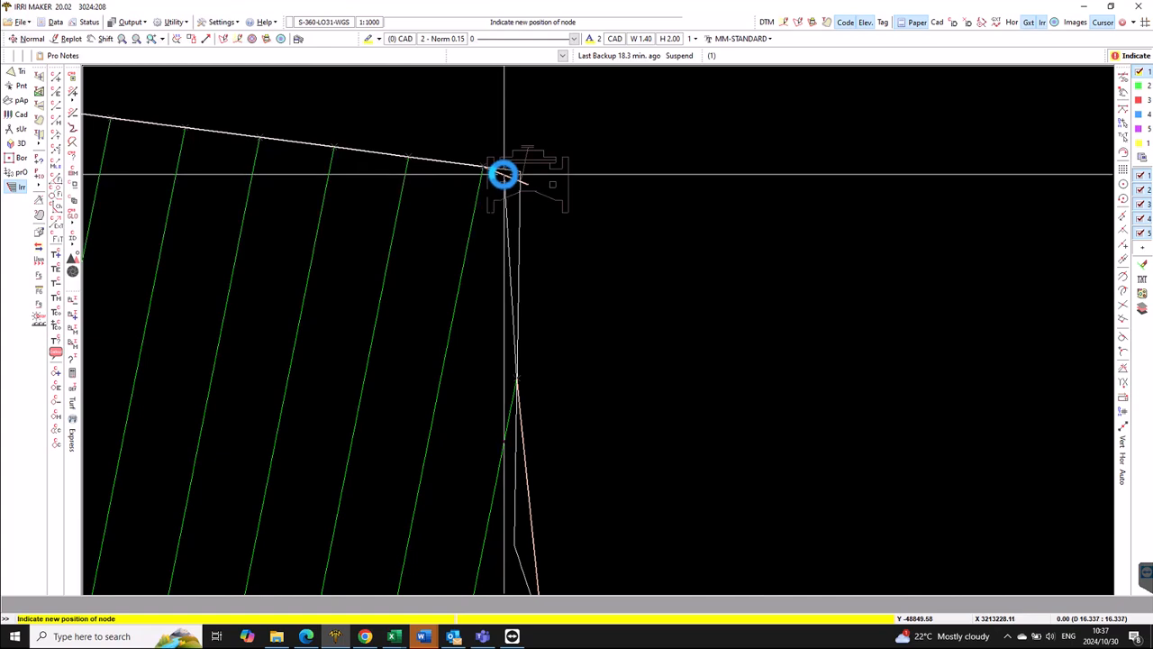
# - Place the manifold node at the inlet valve so block 4 shows as Changed
pyautogui.click(503, 174)
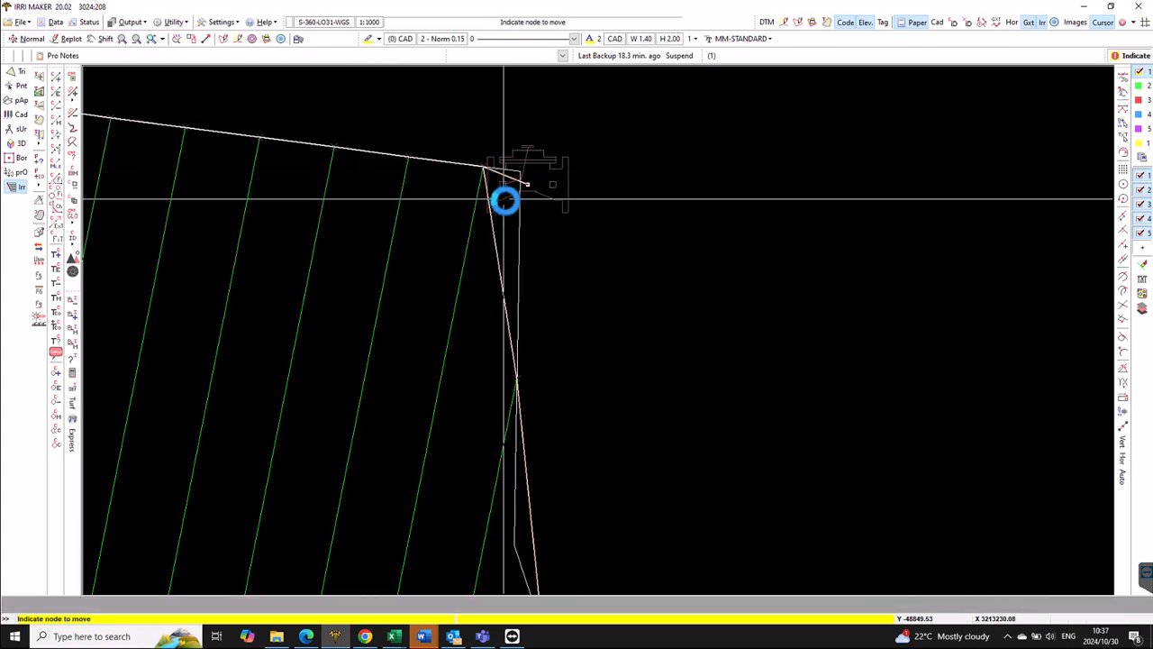
pyautogui.rightClick(506, 197)
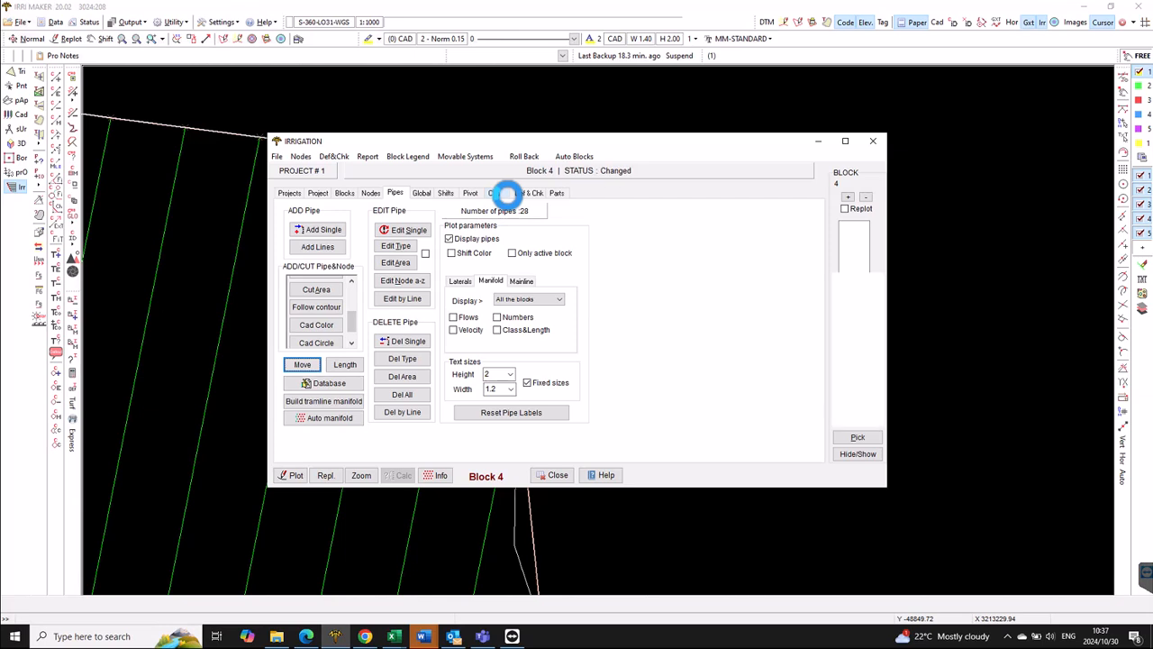
# - Add a single node of type Fitting, model FITTING, to block 4
pyautogui.click(373, 193)
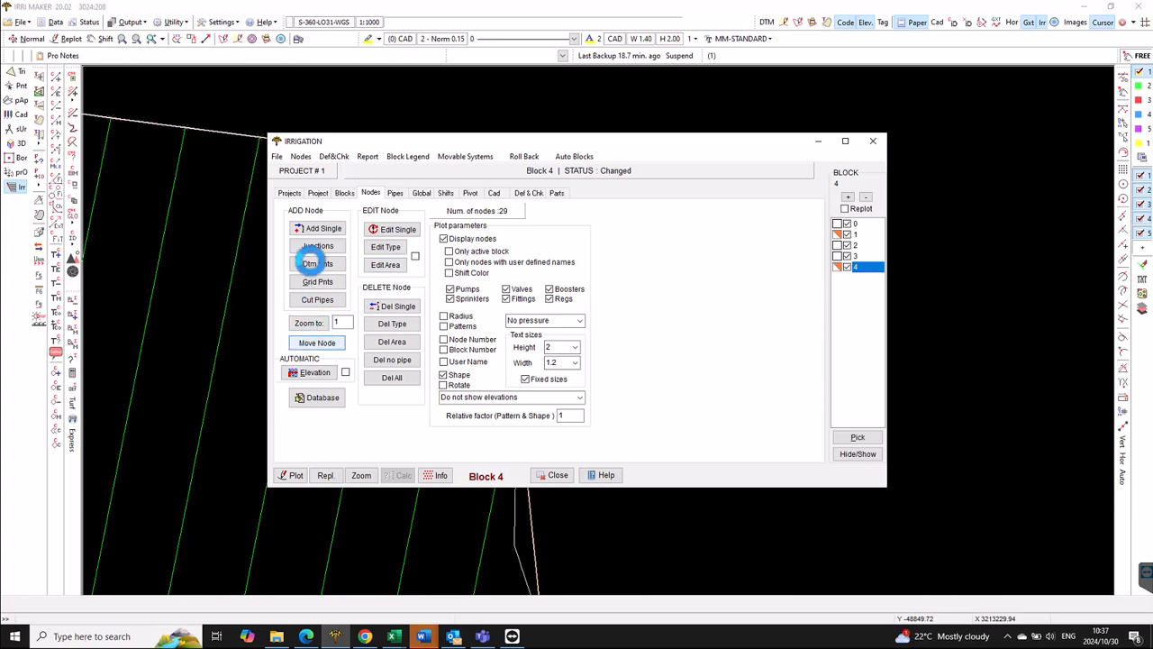
pyautogui.click(323, 228)
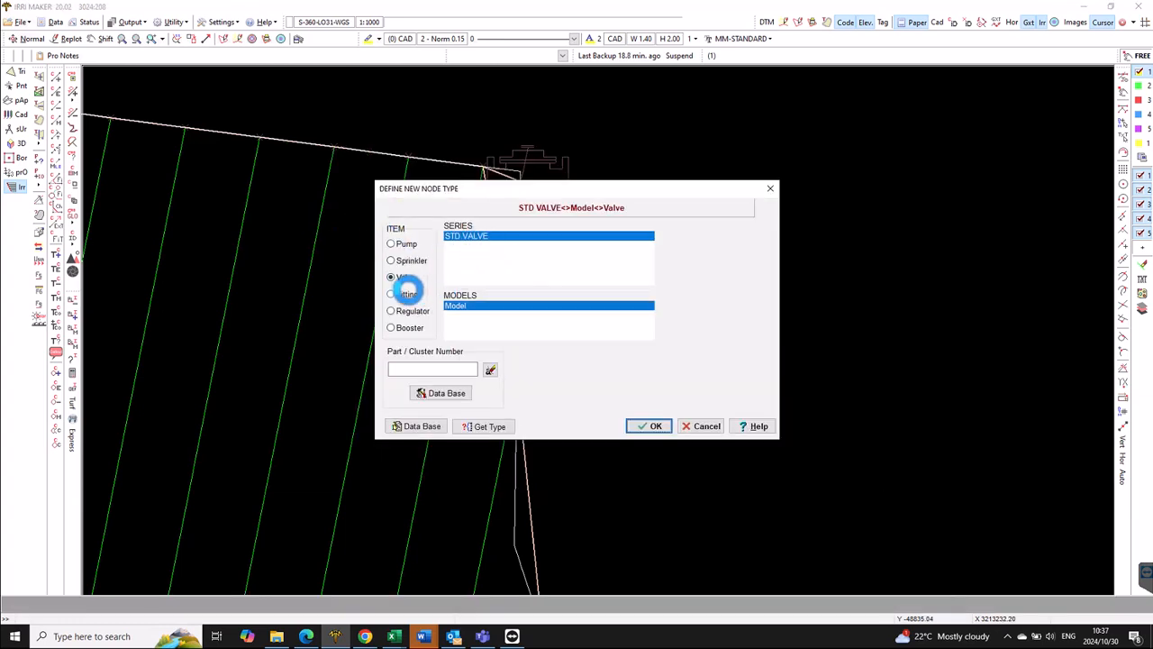
pyautogui.click(407, 293)
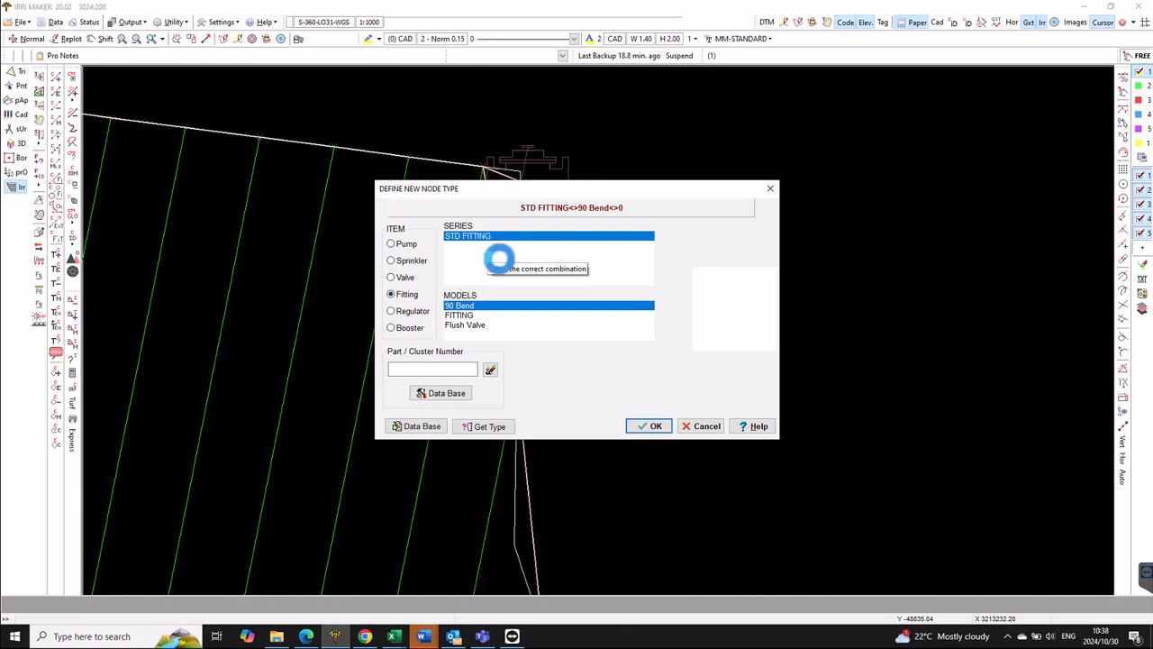
pyautogui.click(468, 314)
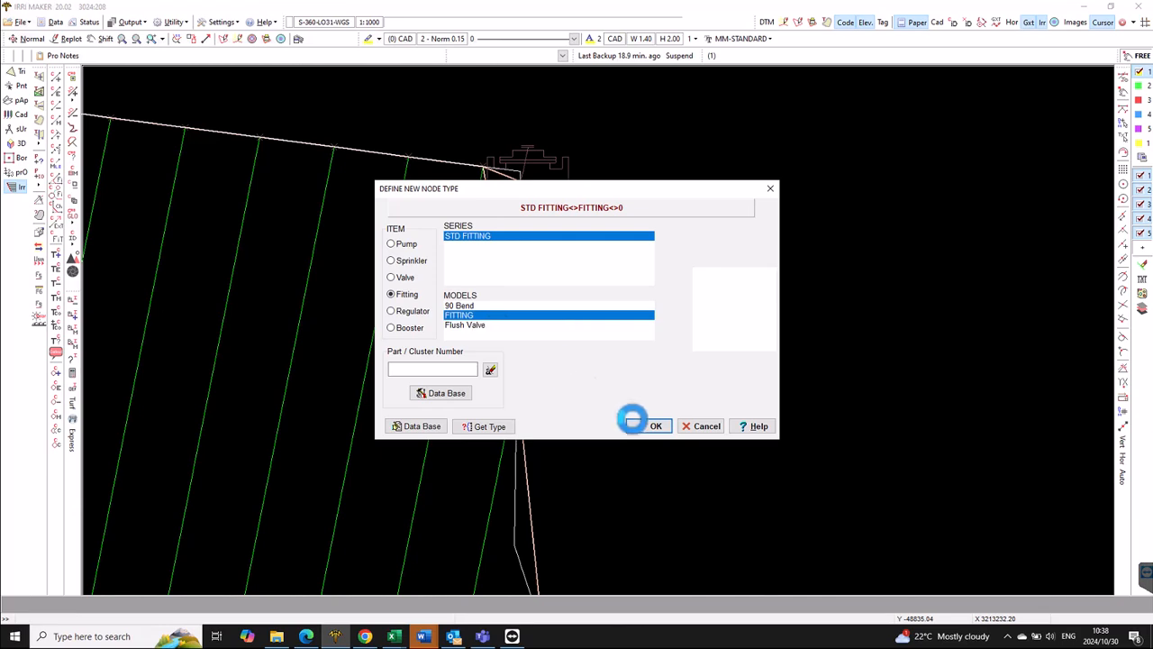
pyautogui.click(645, 424)
# - Place the fitting on the manifold, splitting the pipe, then reopen block 4's pipe settings
pyautogui.click(497, 226)
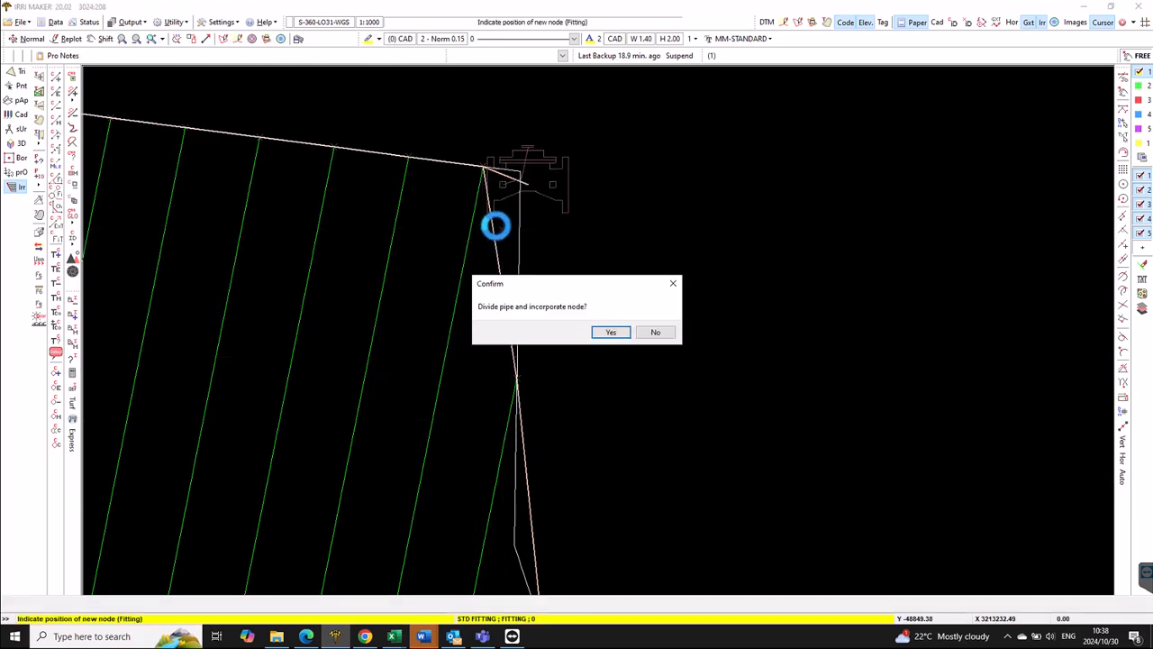
pyautogui.click(613, 330)
pyautogui.scroll(1, 506, 230)
pyautogui.scroll(1, 509, 234)
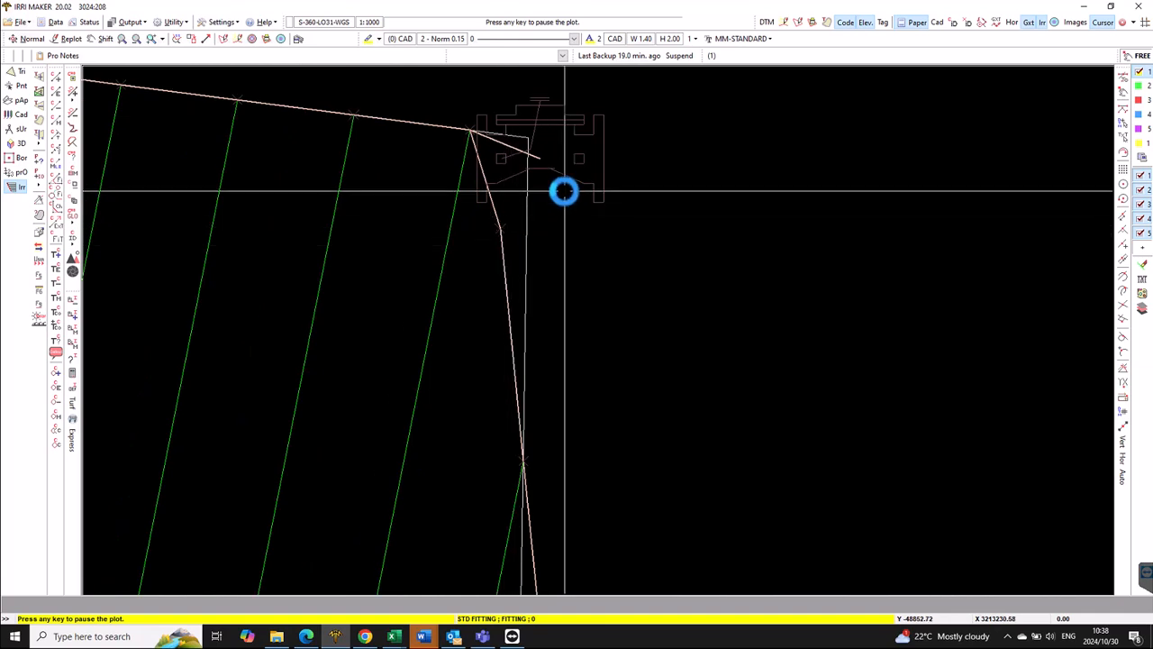
pyautogui.click(605, 145)
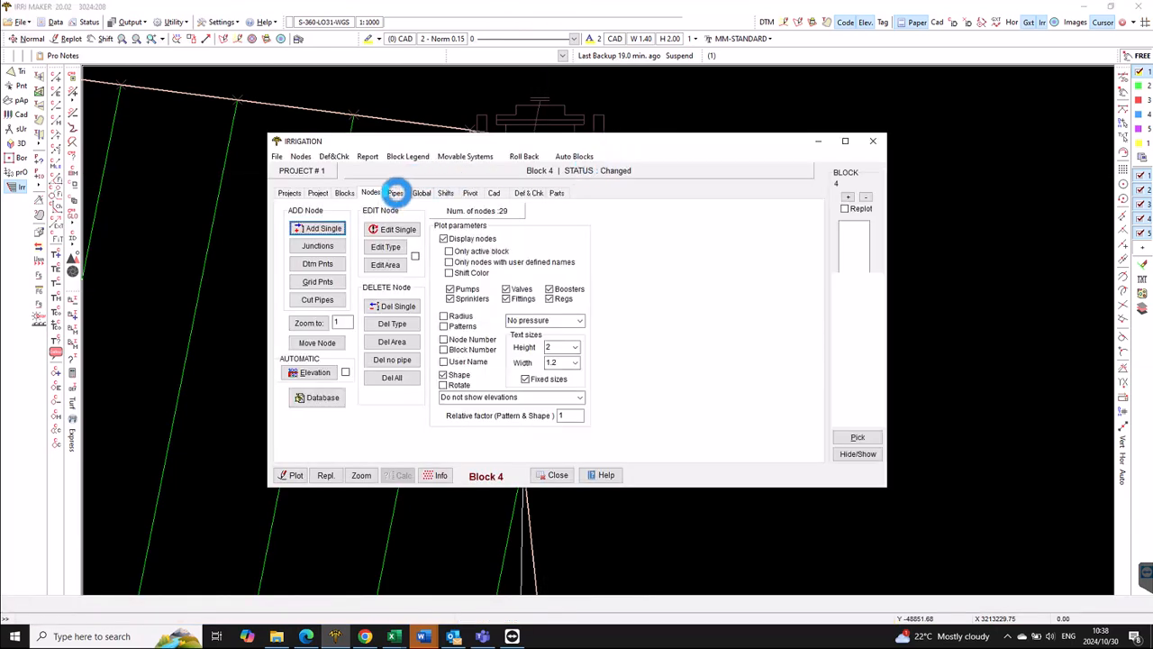
pyautogui.click(396, 193)
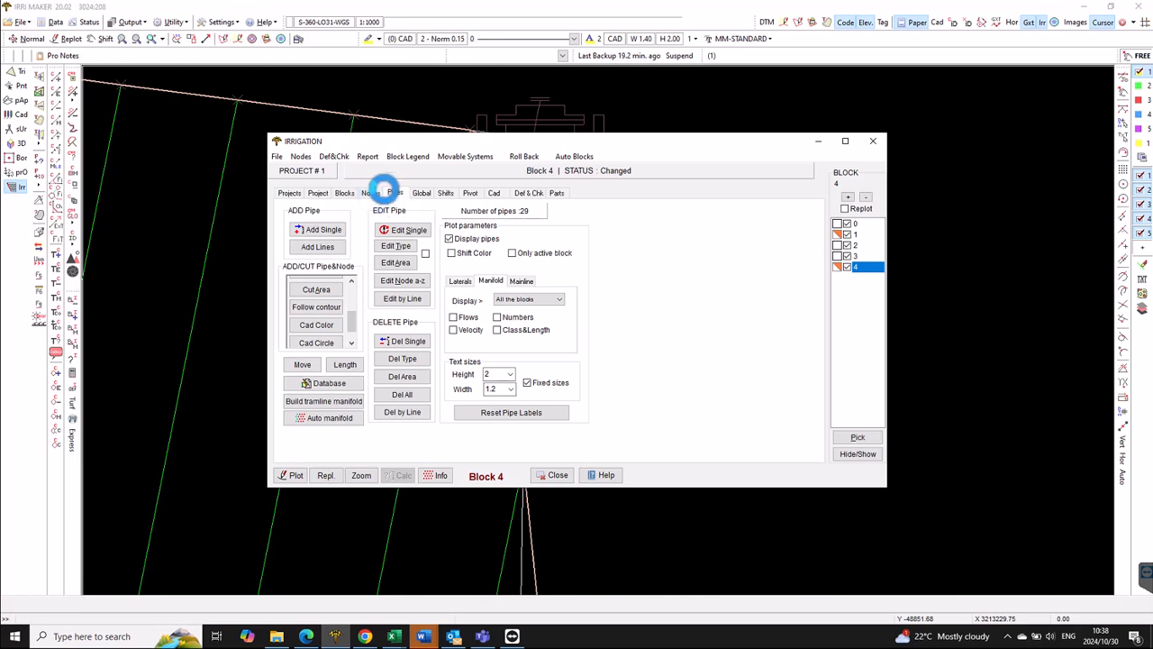
# - Move the valve's manifold node with its pipes onto the pipe using Line point snapping
pyautogui.click(309, 334)
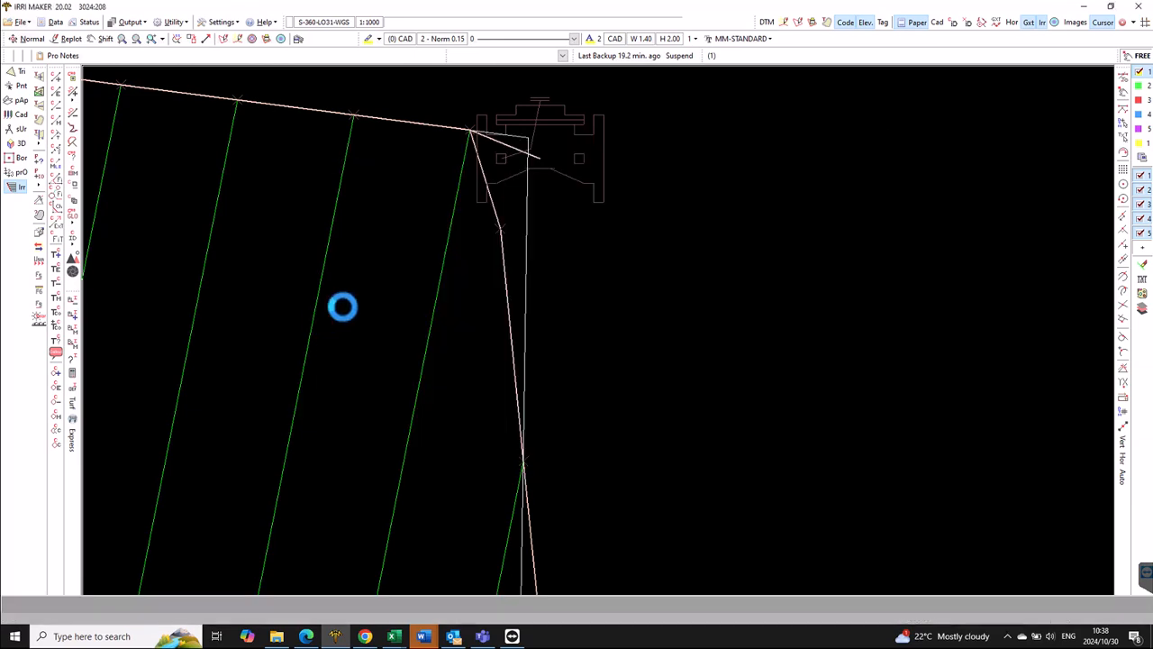
pyautogui.click(487, 136)
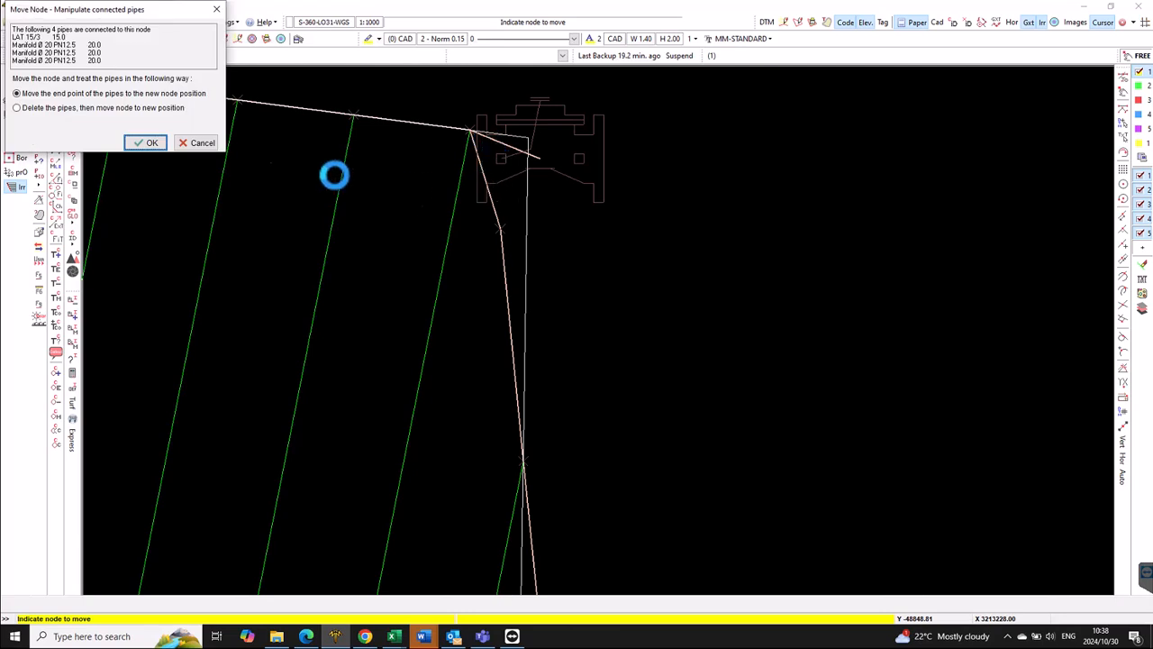
pyautogui.click(145, 143)
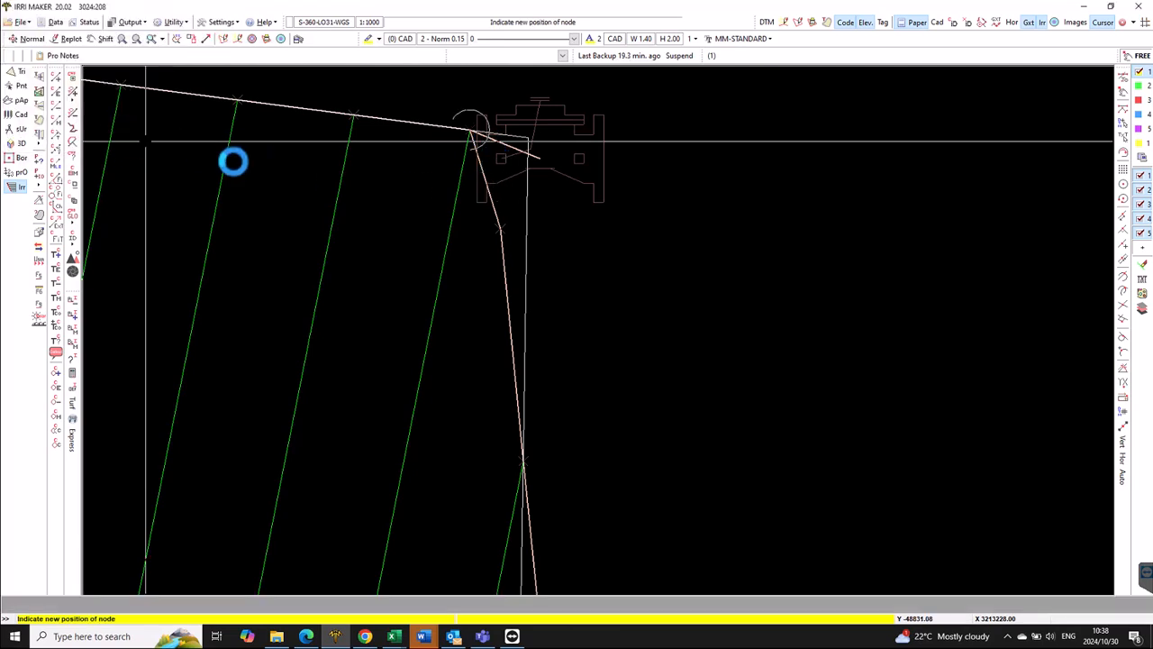
pyautogui.click(507, 231)
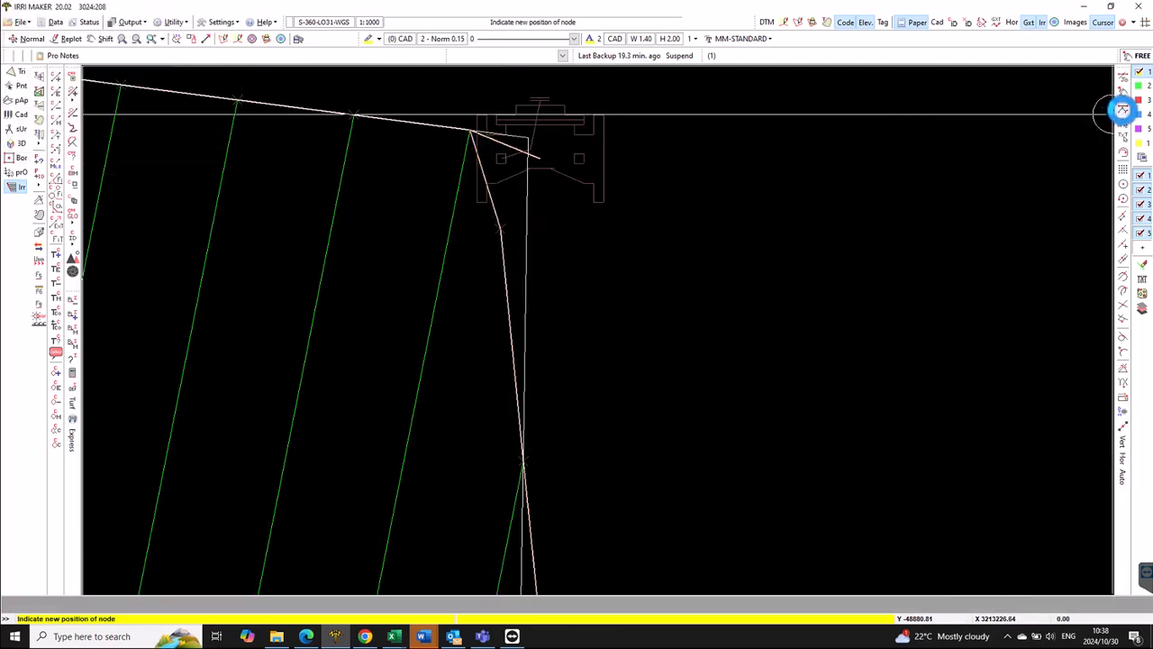
pyautogui.click(1122, 109)
pyautogui.click(507, 228)
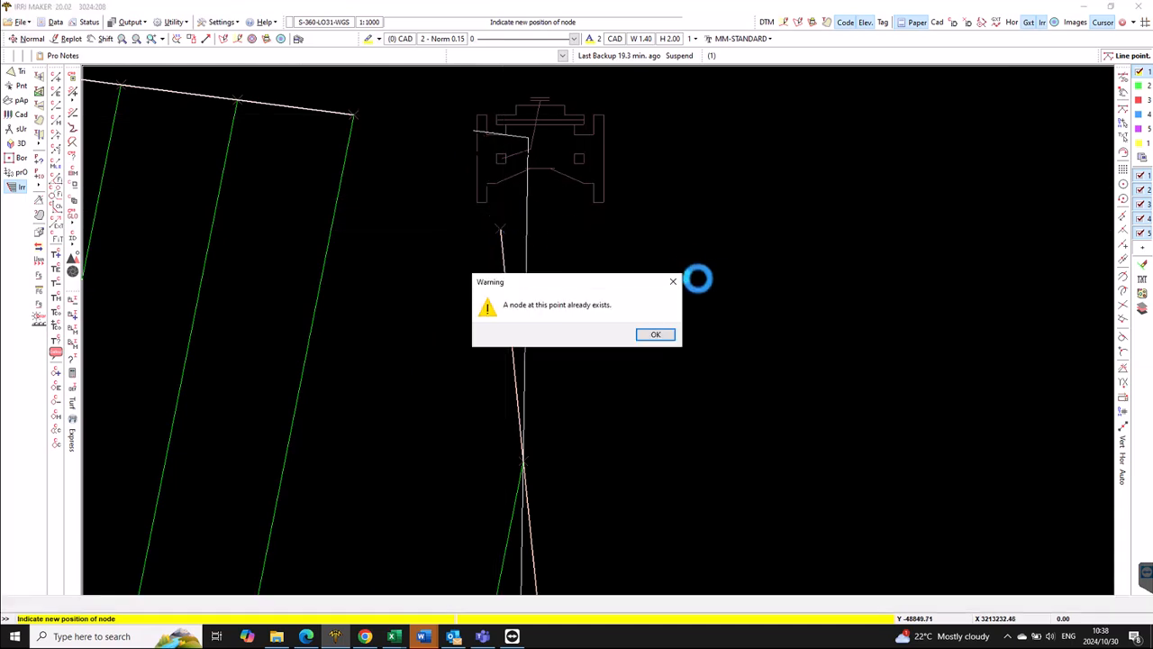
pyautogui.click(661, 335)
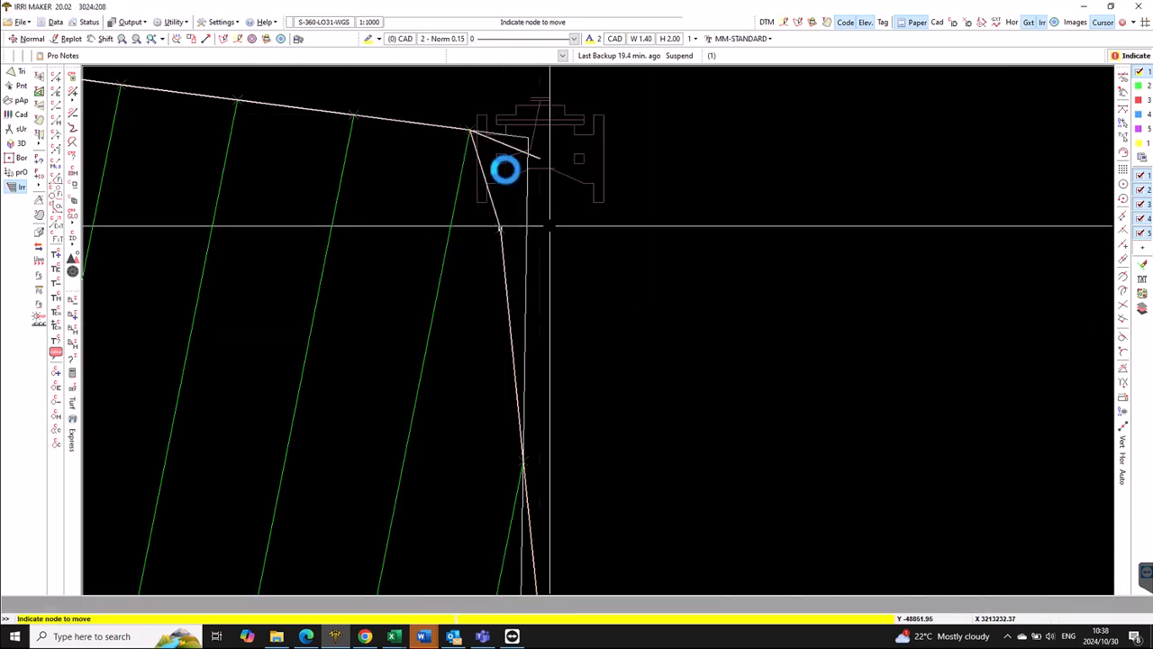
# - Move the next manifold node to the corner, then place another node inside the valve
pyautogui.click(492, 142)
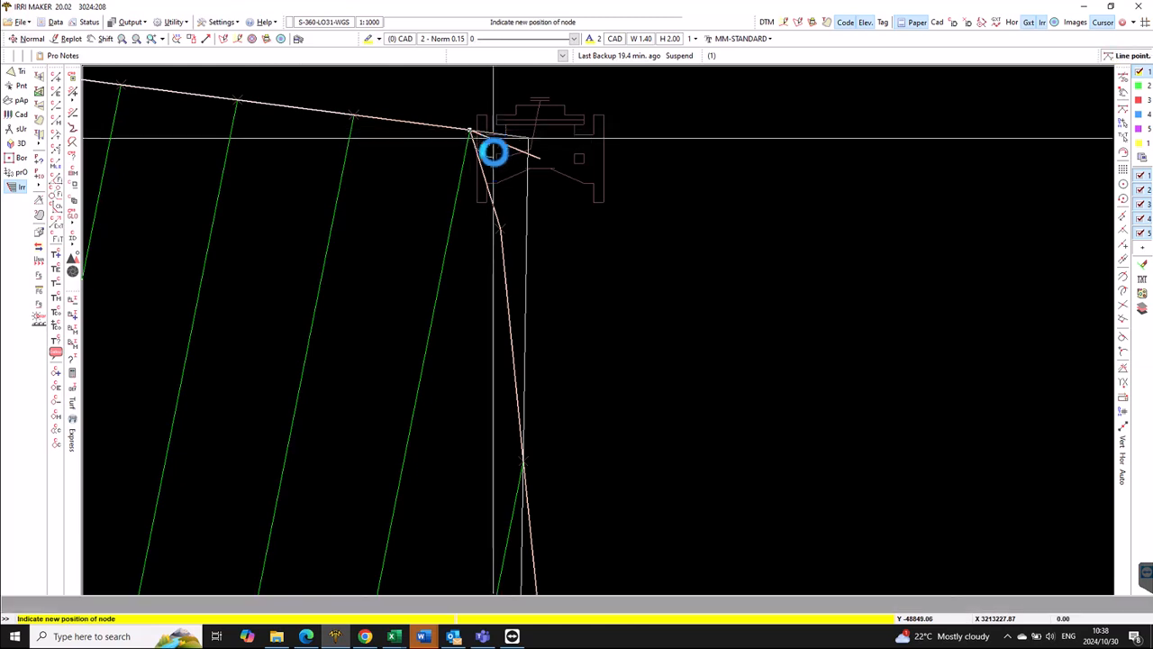
pyautogui.click(496, 219)
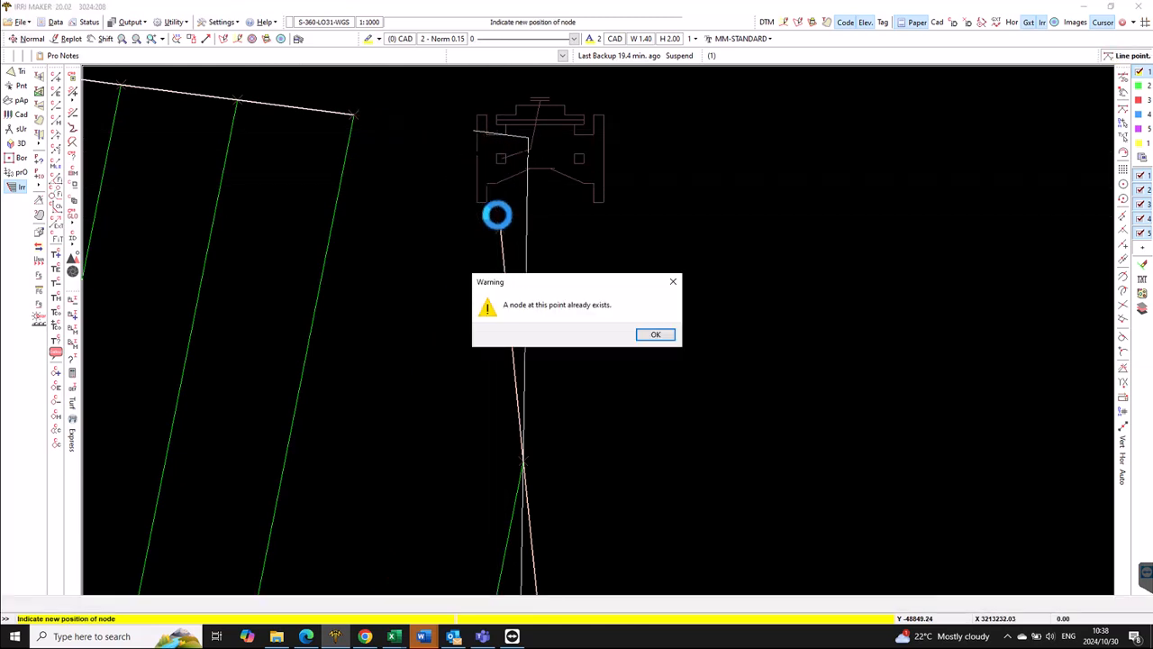
pyautogui.click(661, 335)
pyautogui.rightClick(494, 216)
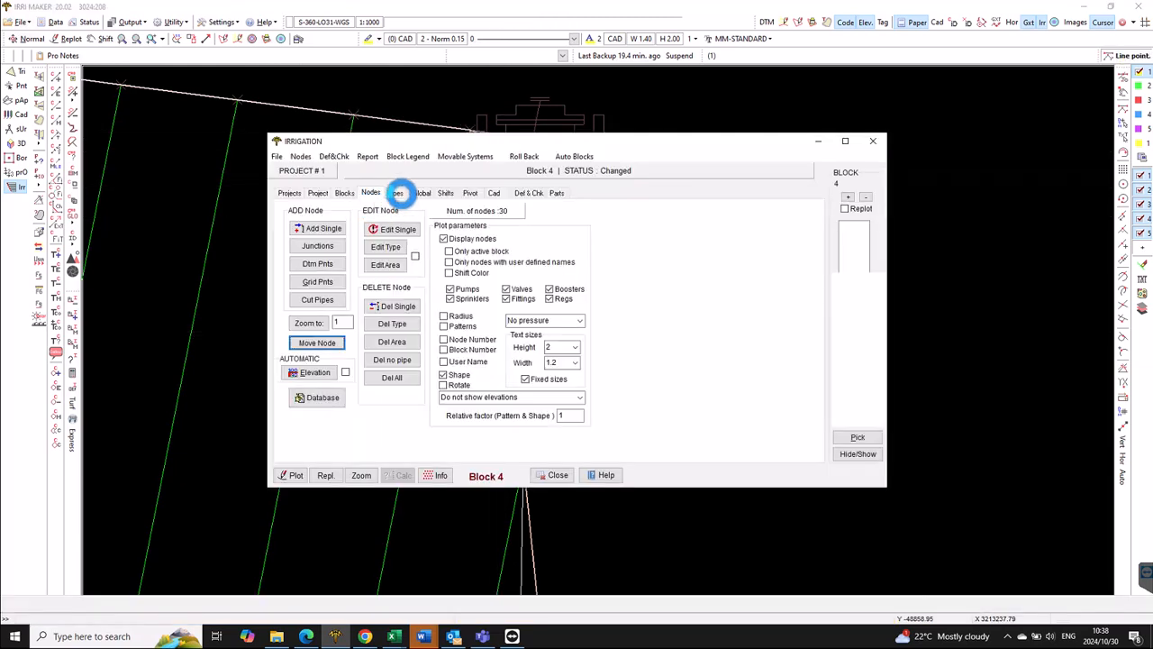
pyautogui.click(397, 192)
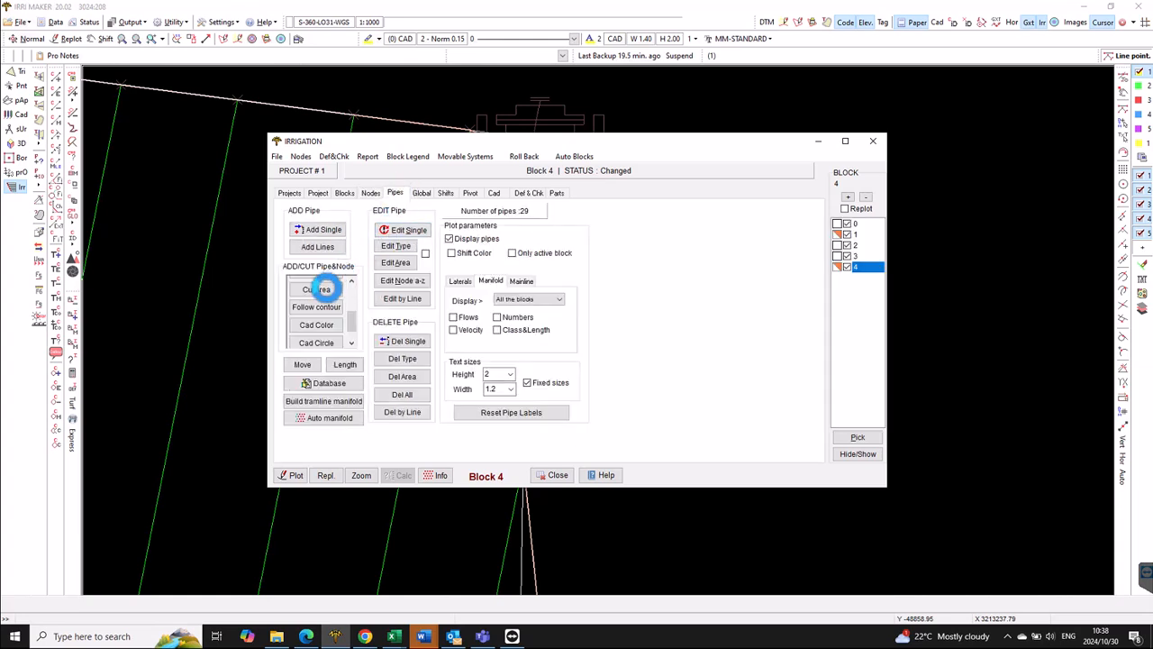
pyautogui.click(302, 364)
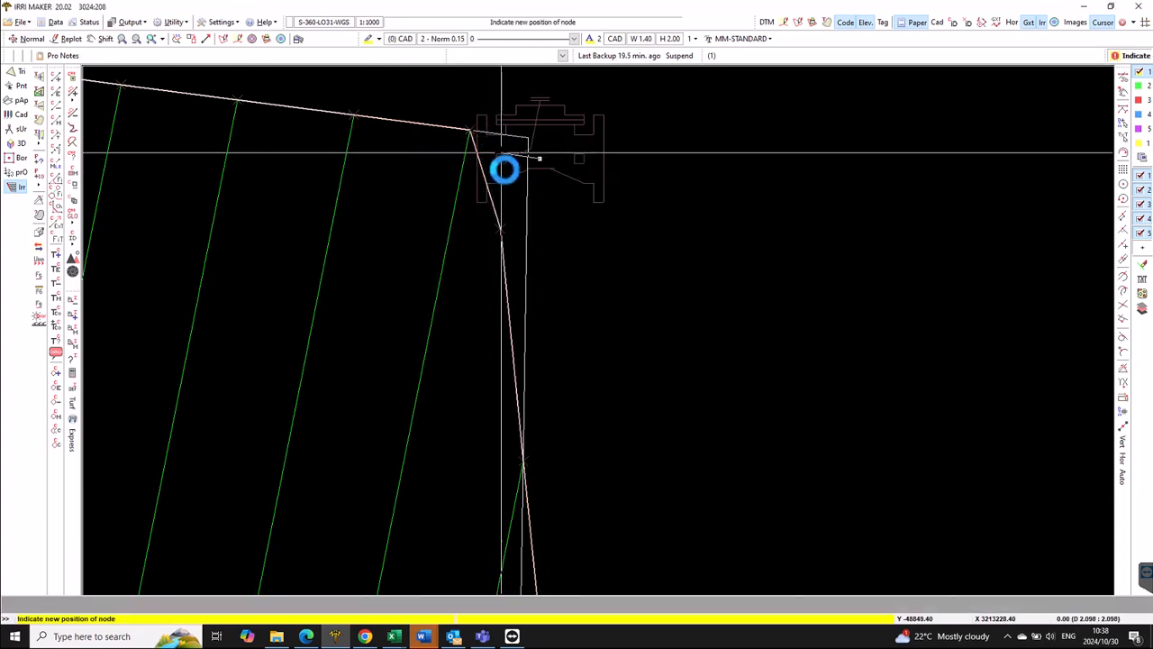
pyautogui.click(501, 217)
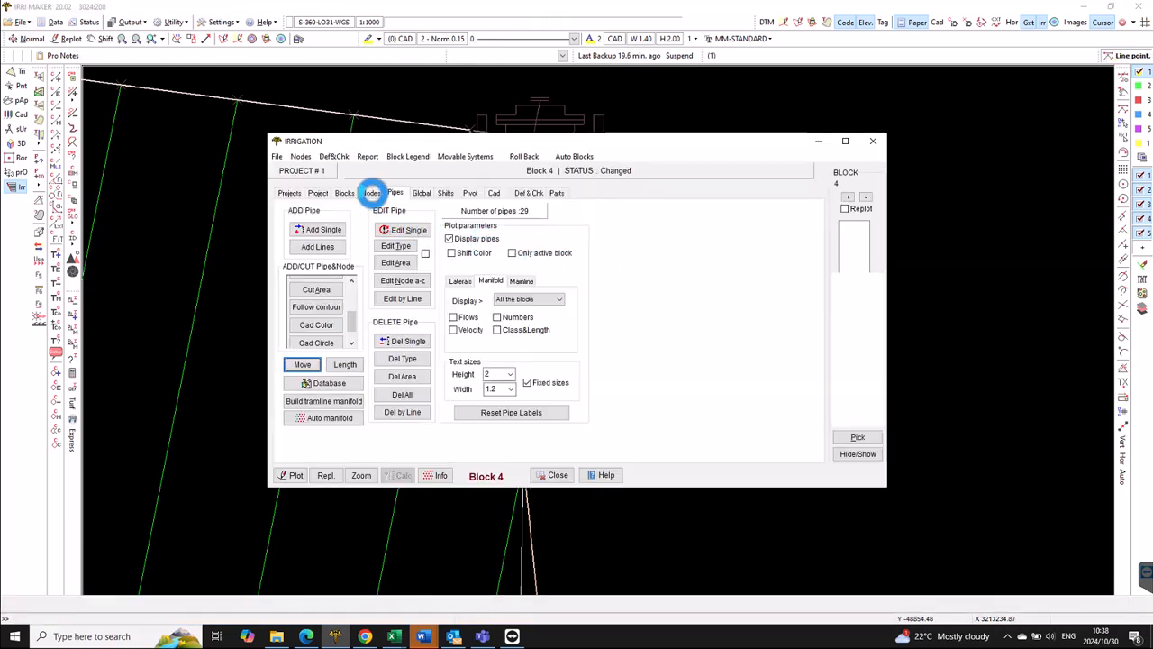
# - Move the node joining three manifold pipes to the manifold line's end
pyautogui.click(371, 192)
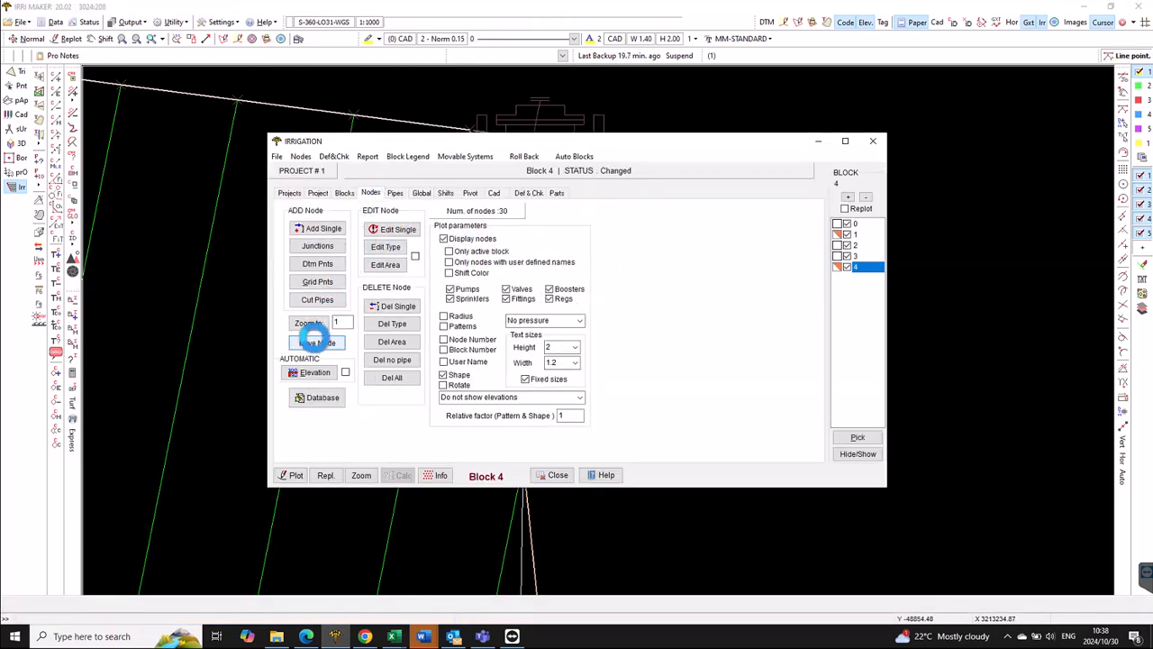
pyautogui.click(314, 338)
pyautogui.click(498, 232)
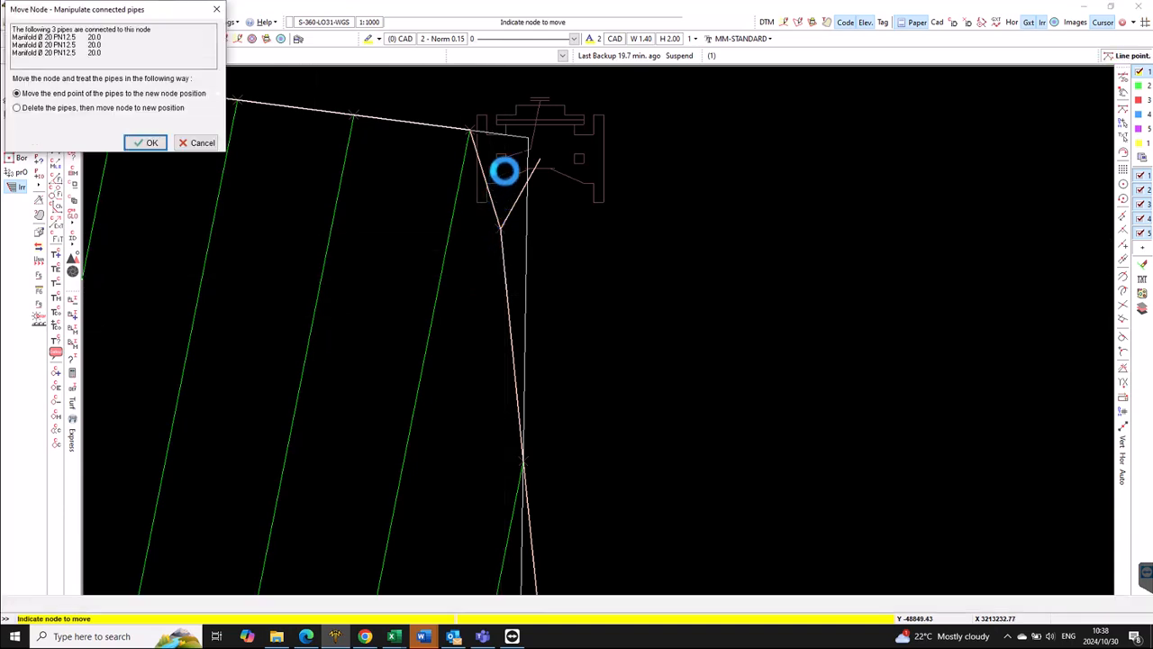
pyautogui.click(152, 142)
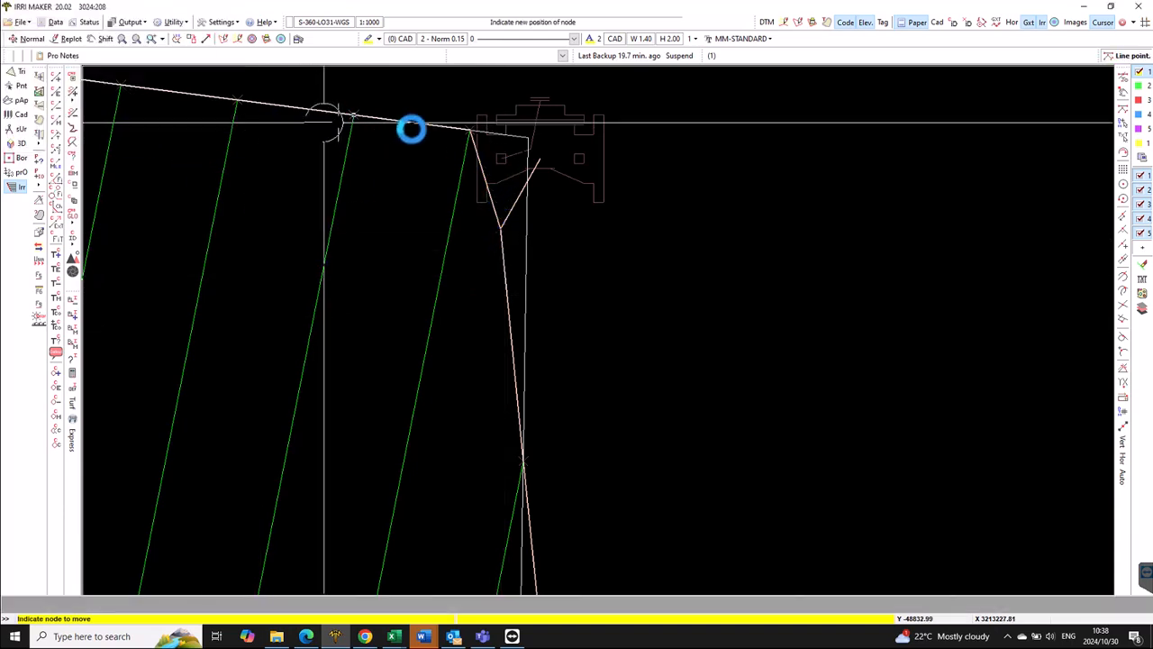
pyautogui.click(478, 132)
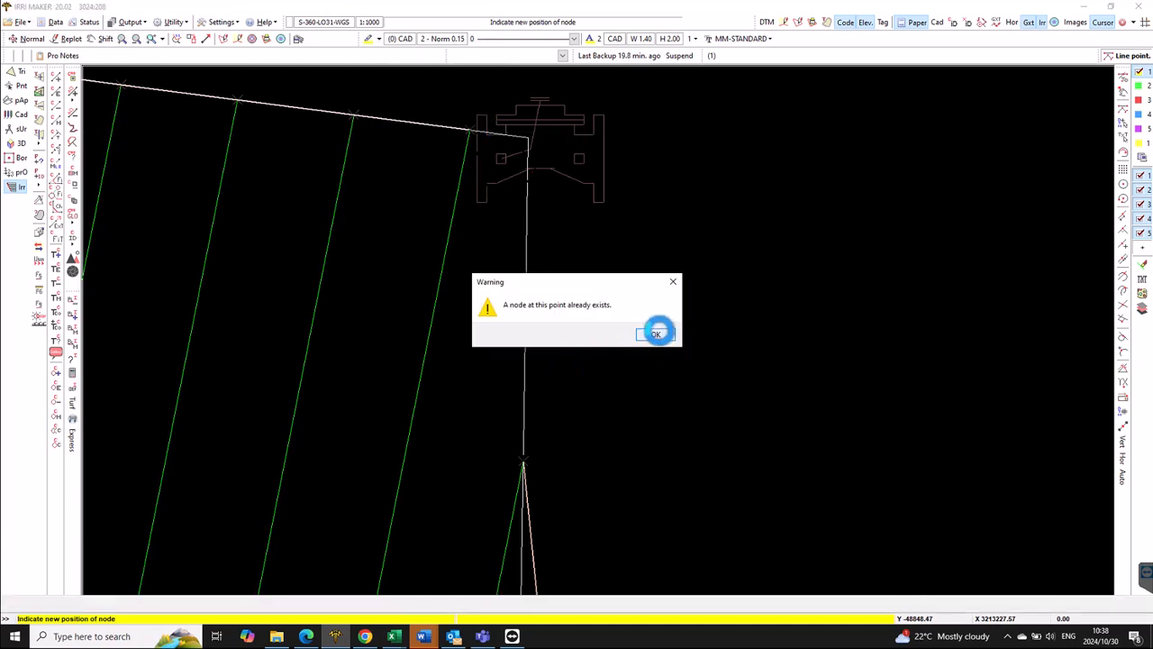
pyautogui.click(656, 334)
# - Turn off line-point snapping and move the remaining nodes to the manifold bend and valve inlet
pyautogui.click(499, 222)
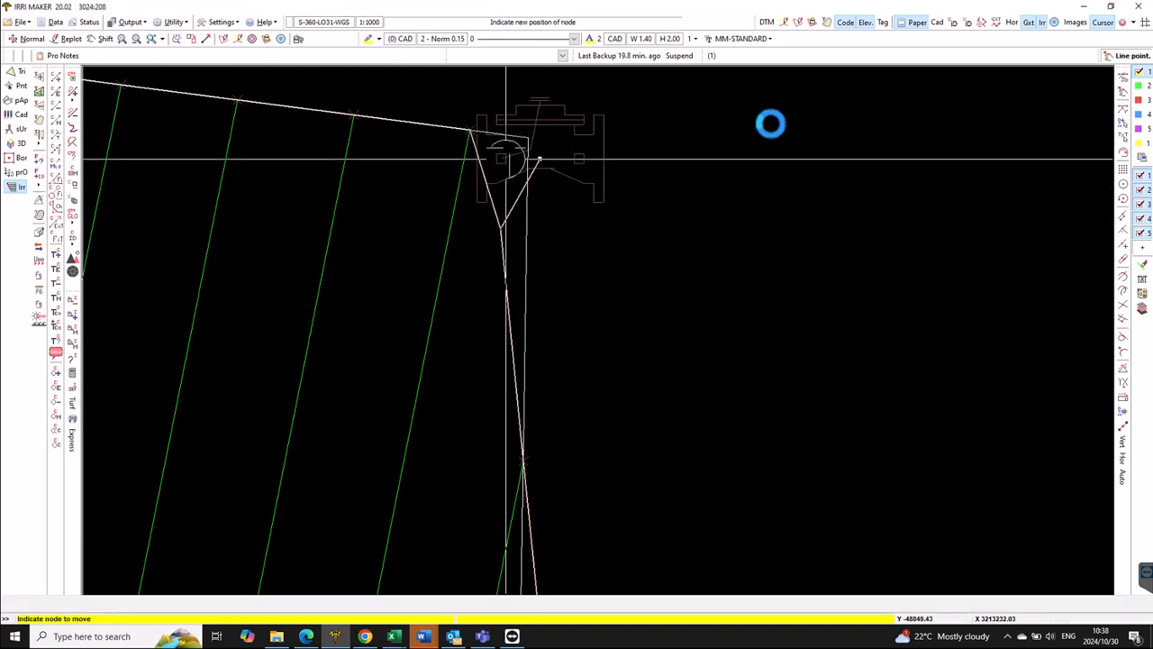
pyautogui.click(1123, 94)
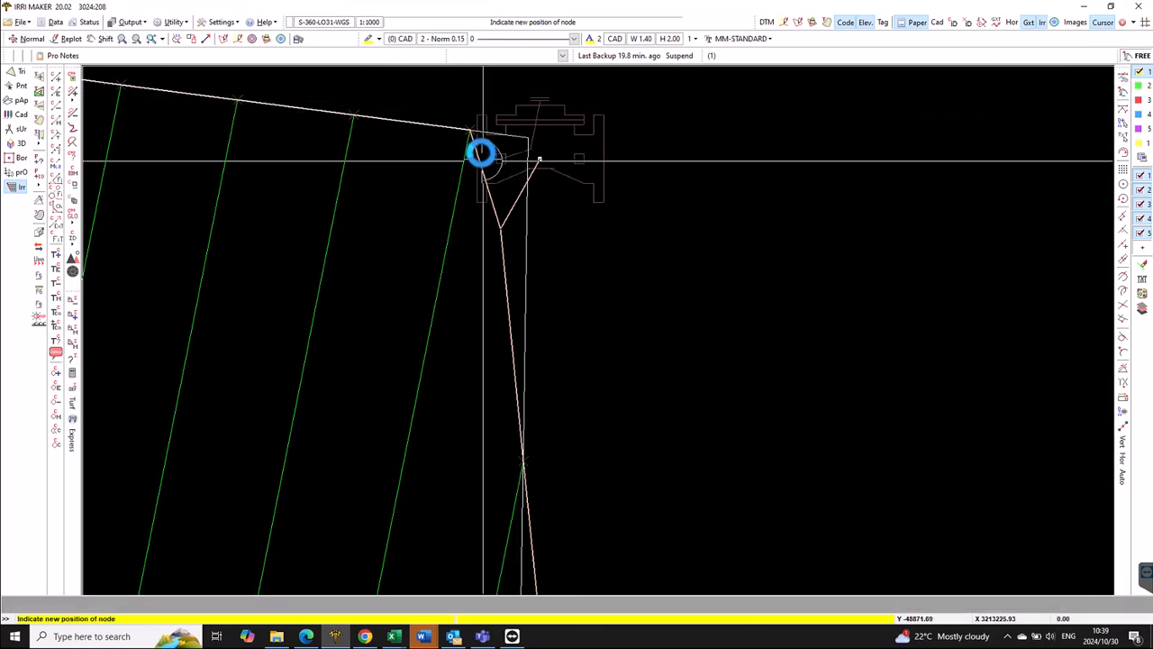
pyautogui.click(488, 133)
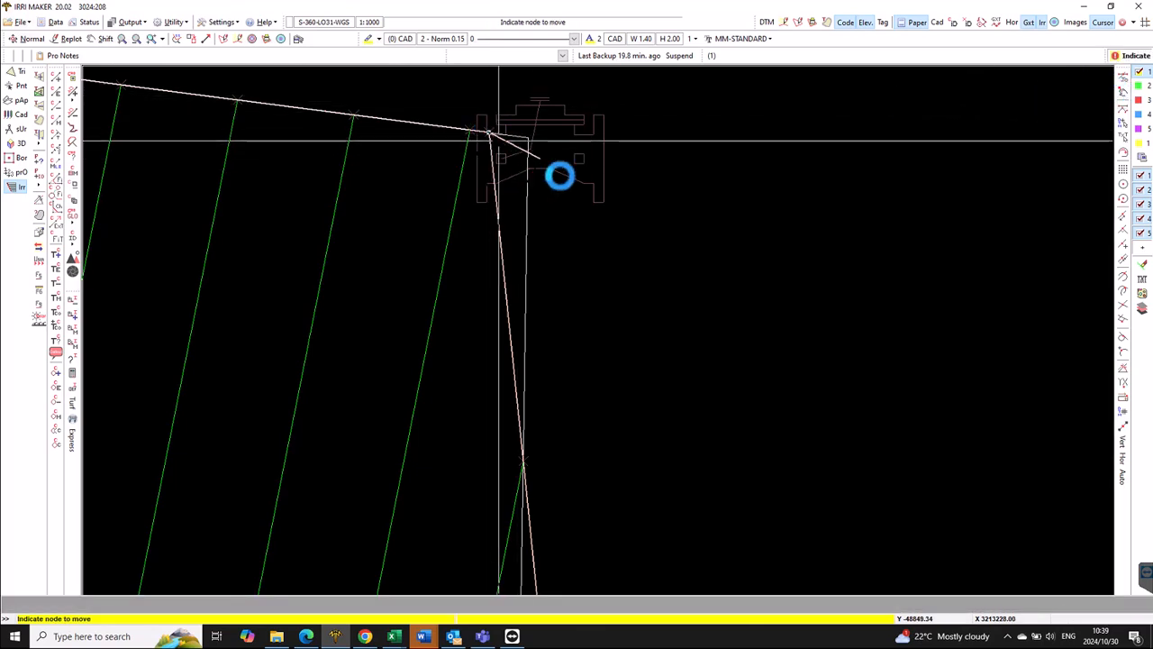
pyautogui.click(539, 154)
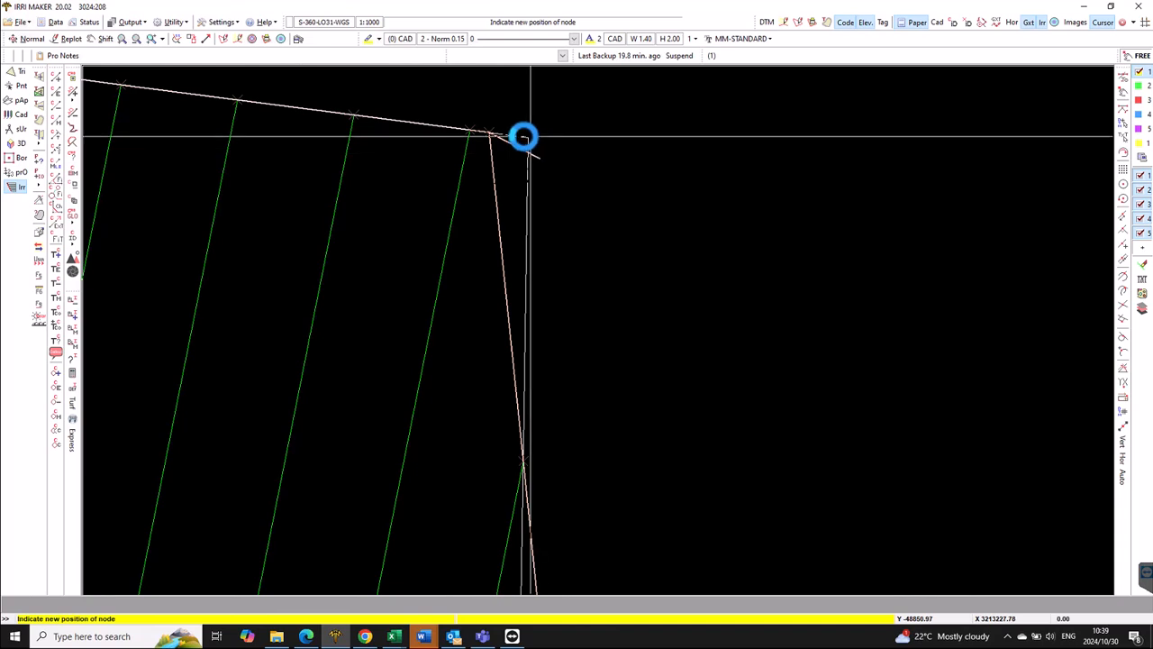
pyautogui.click(514, 136)
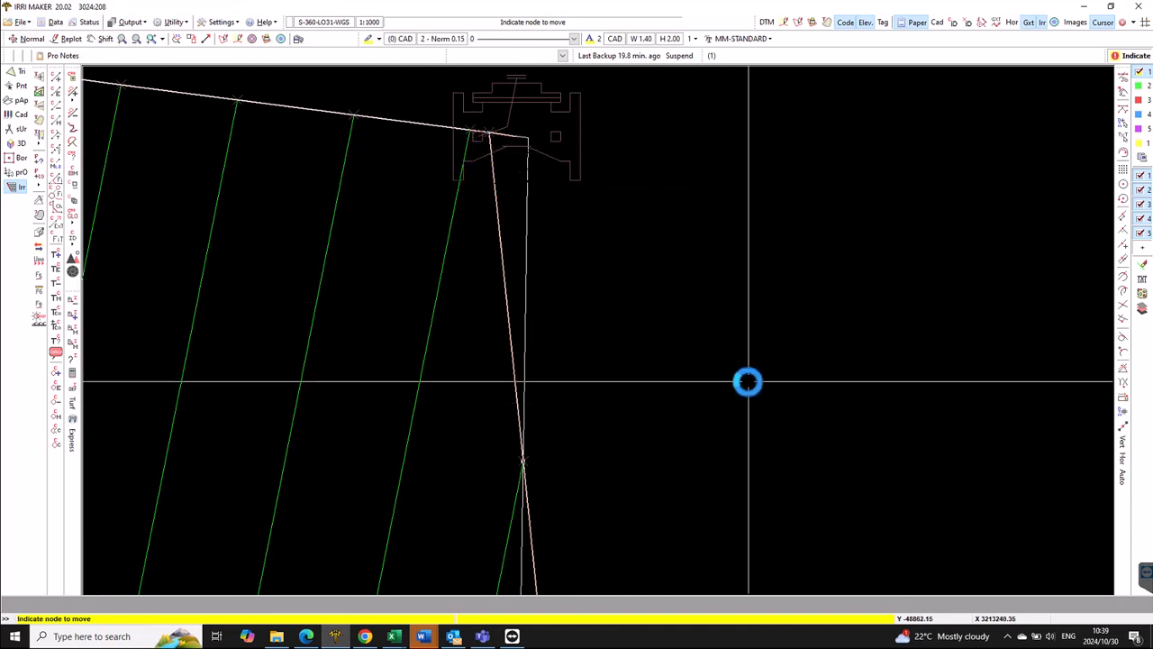
# - Finish node moving so block 4's irrigation settings reopen on the Nodes tab
pyautogui.click(748, 381)
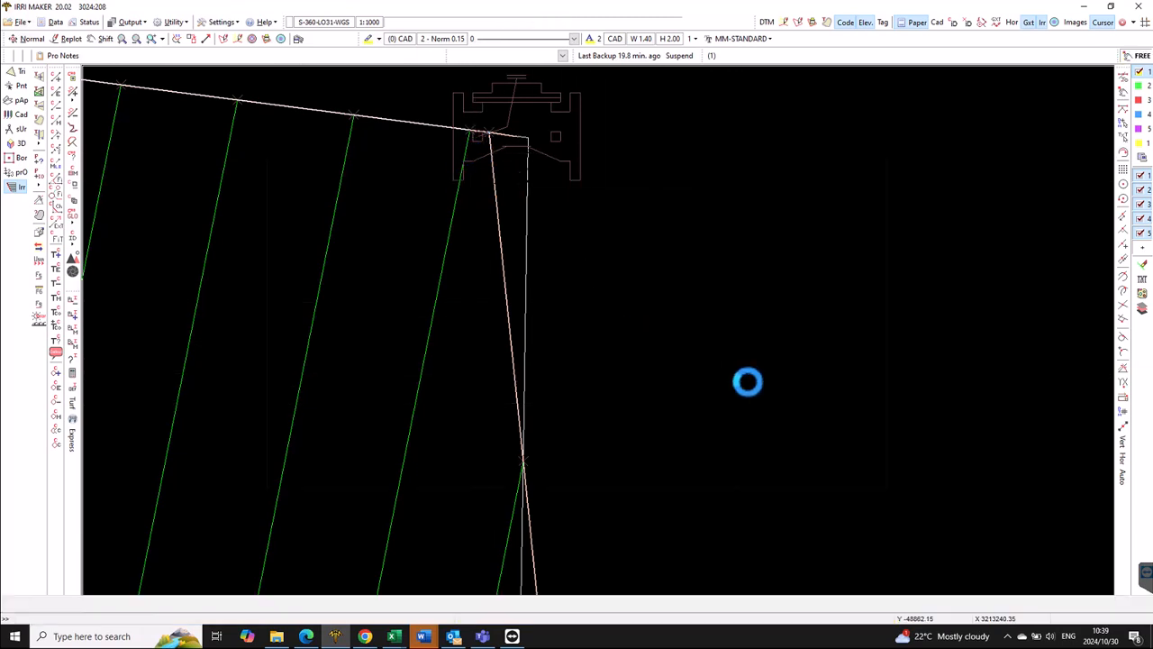